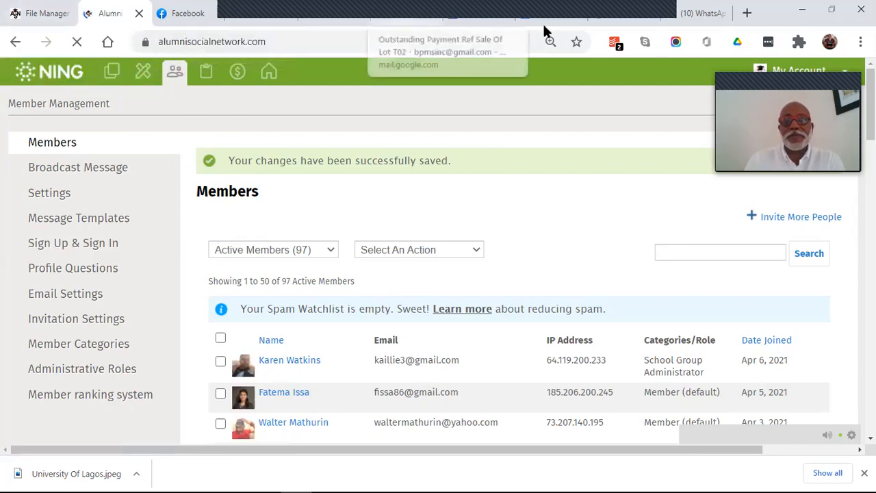
Close the Facebook tab and the other surplus browser tabs, keeping the File Manager, Alumni Social Network and WhatsApp tabs
{"action": "right_click", "coordinate": [612, 20]}
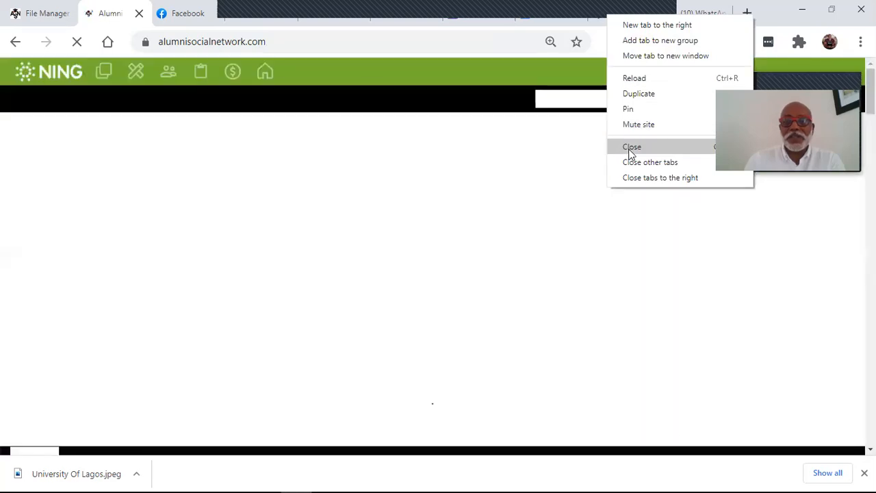
{"action": "left_click", "coordinate": [631, 147]}
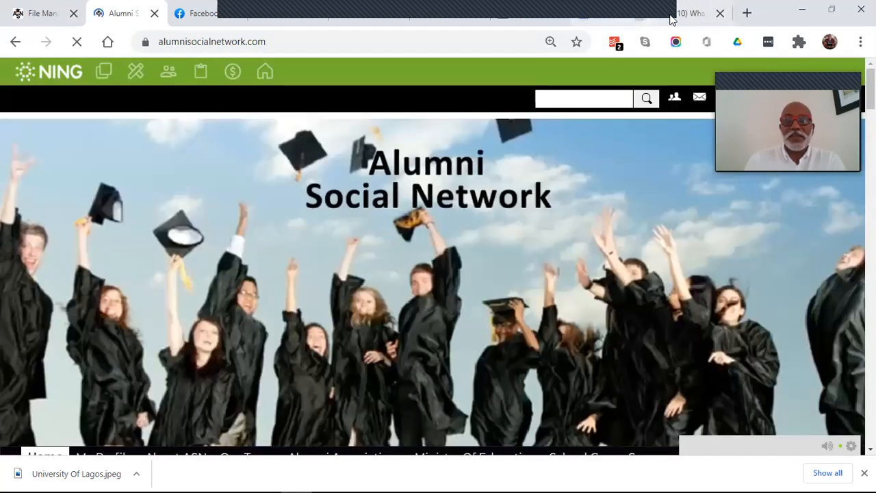
{"action": "right_click", "coordinate": [604, 17]}
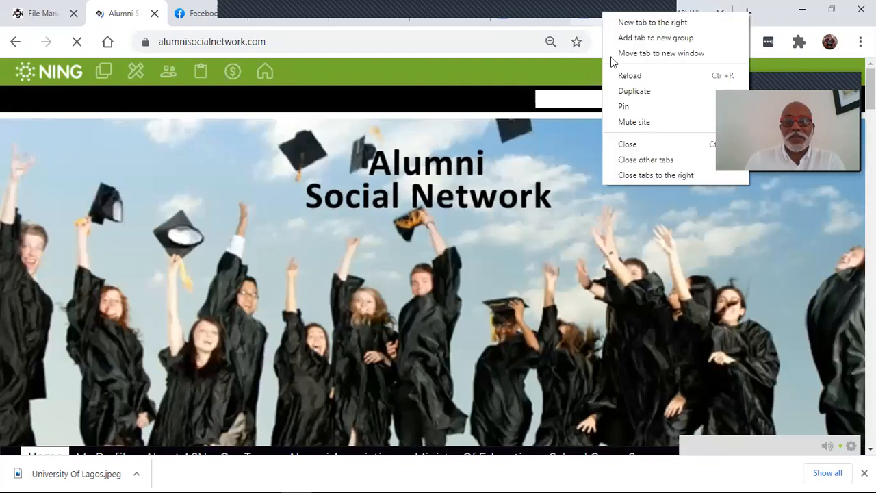
{"action": "left_click", "coordinate": [630, 144]}
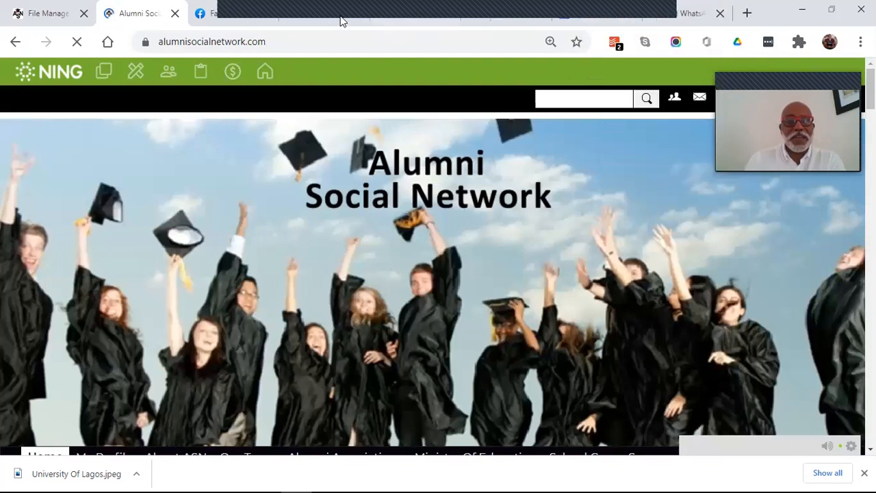
{"action": "right_click", "coordinate": [301, 15]}
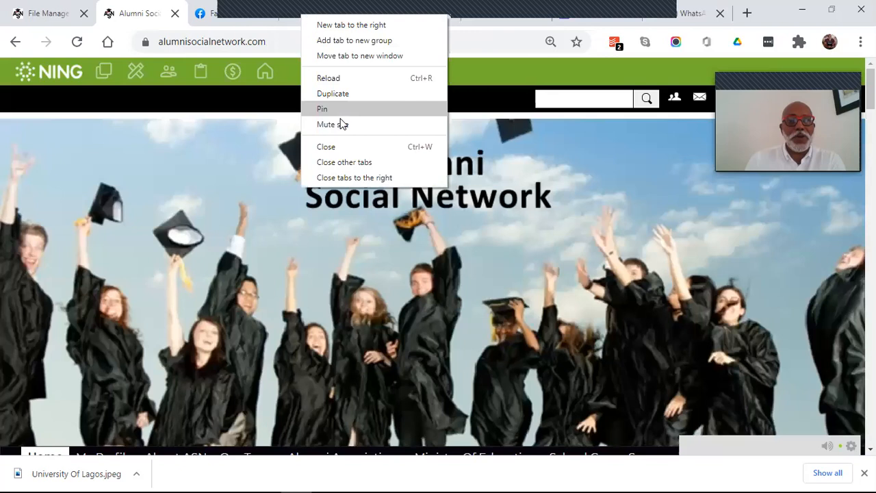
{"action": "left_click", "coordinate": [392, 149]}
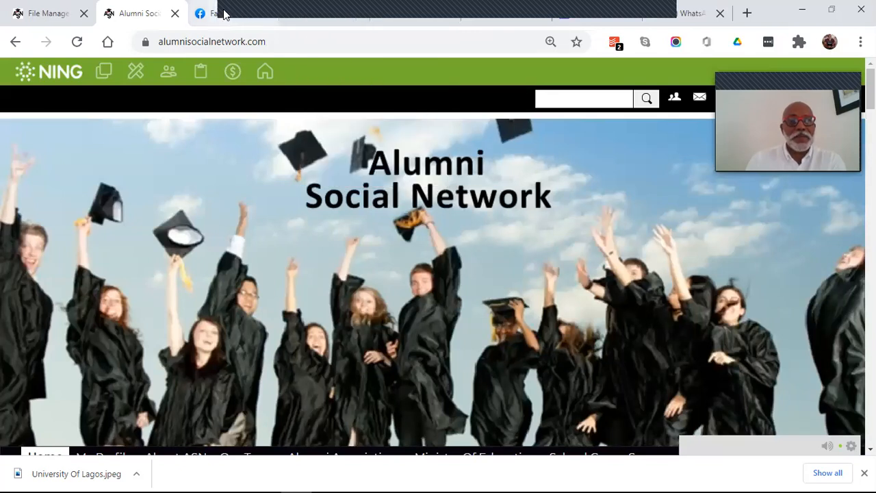
{"action": "left_click", "coordinate": [267, 15]}
{"action": "left_click", "coordinate": [299, 15]}
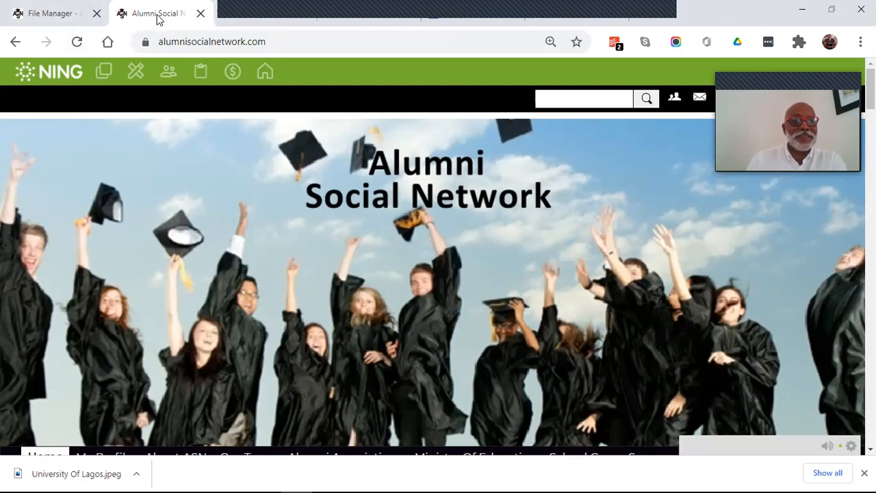
Go from the Alumni Social Network home page to its Groups page
{"action": "scroll", "coordinate": [366, 177], "scroll_direction": "down", "scroll_amount": 8}
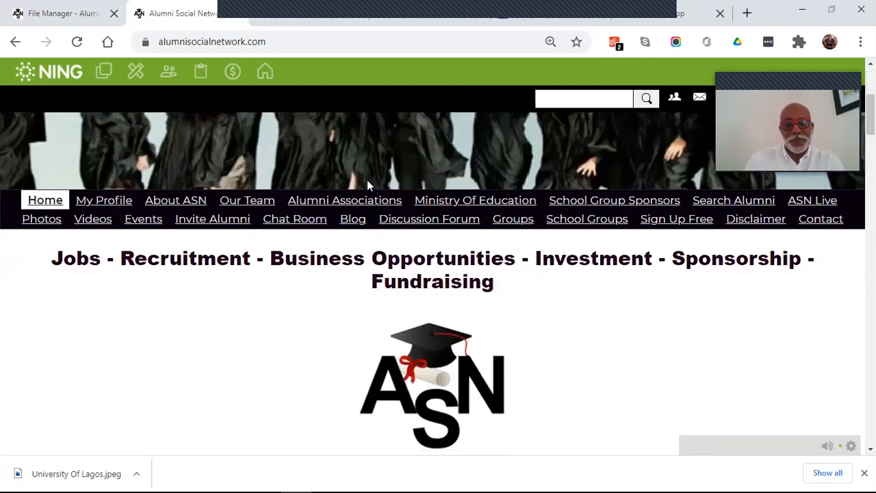
{"action": "scroll", "coordinate": [365, 188], "scroll_direction": "up", "scroll_amount": 2}
{"action": "scroll", "coordinate": [365, 187], "scroll_direction": "down", "scroll_amount": 3}
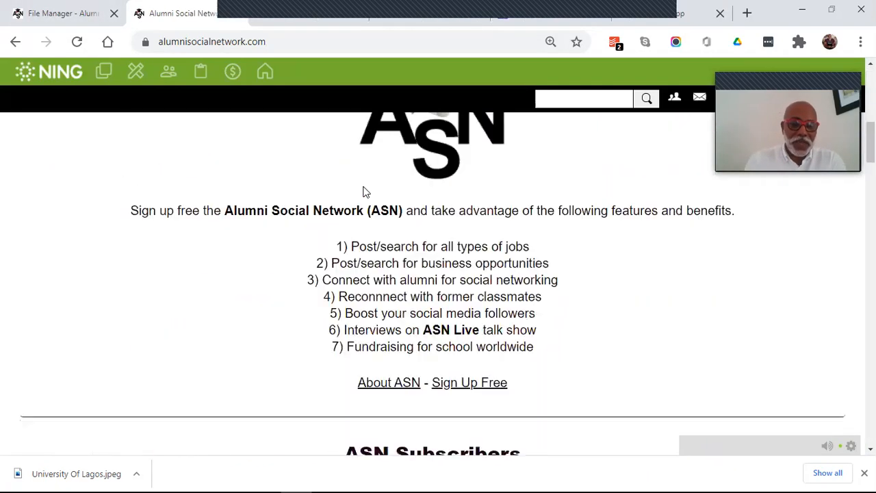
{"action": "scroll", "coordinate": [365, 185], "scroll_direction": "up", "scroll_amount": 5}
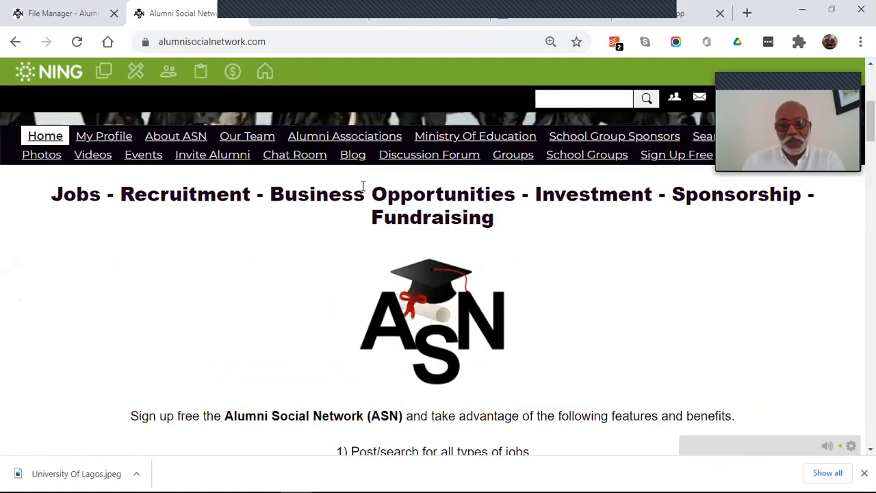
{"action": "scroll", "coordinate": [363, 187], "scroll_direction": "up", "scroll_amount": 1}
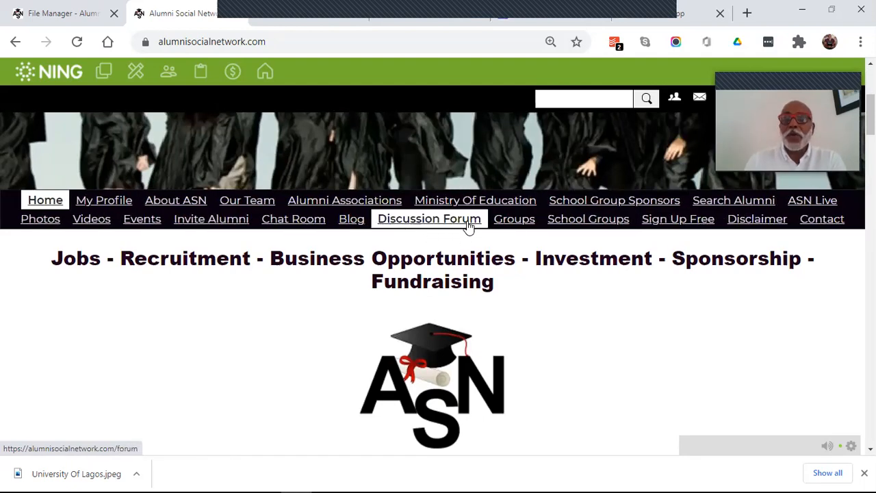
{"action": "left_click", "coordinate": [523, 226]}
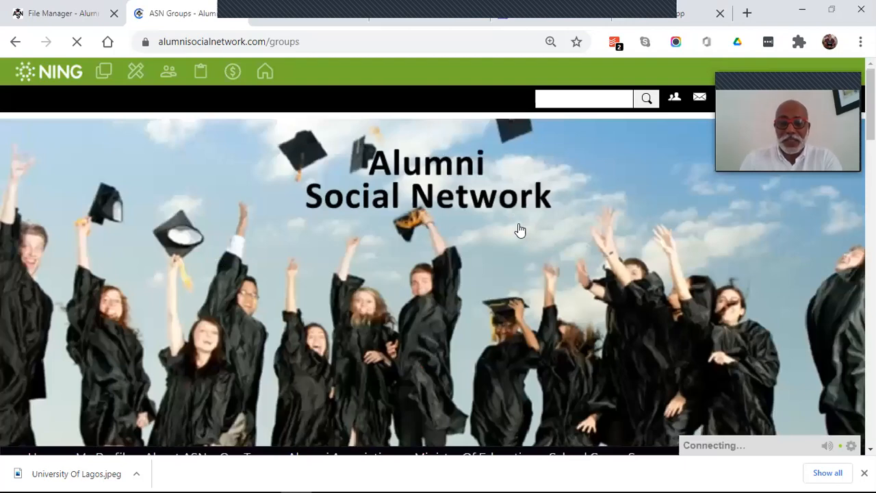
Look over the existing ASN groups and start creating a new group
{"action": "scroll", "coordinate": [463, 204], "scroll_direction": "down", "scroll_amount": 3}
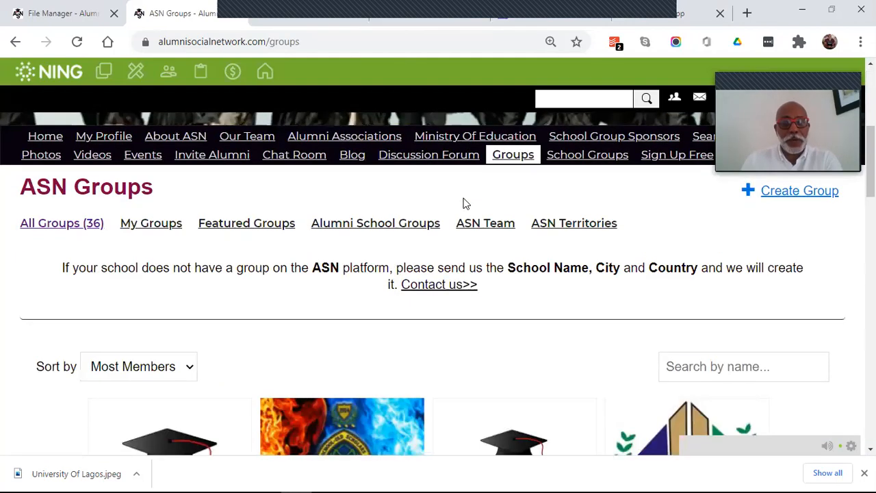
{"action": "scroll", "coordinate": [477, 224], "scroll_direction": "down", "scroll_amount": 3}
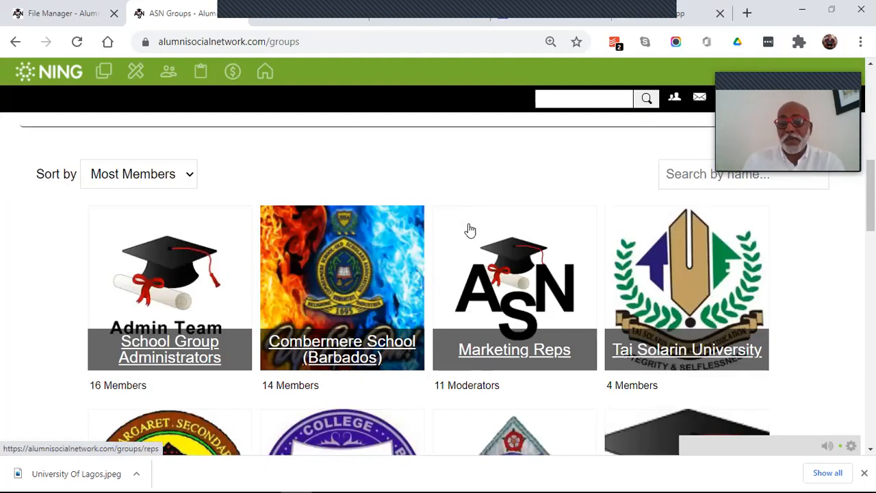
{"action": "scroll", "coordinate": [471, 240], "scroll_direction": "up", "scroll_amount": 4}
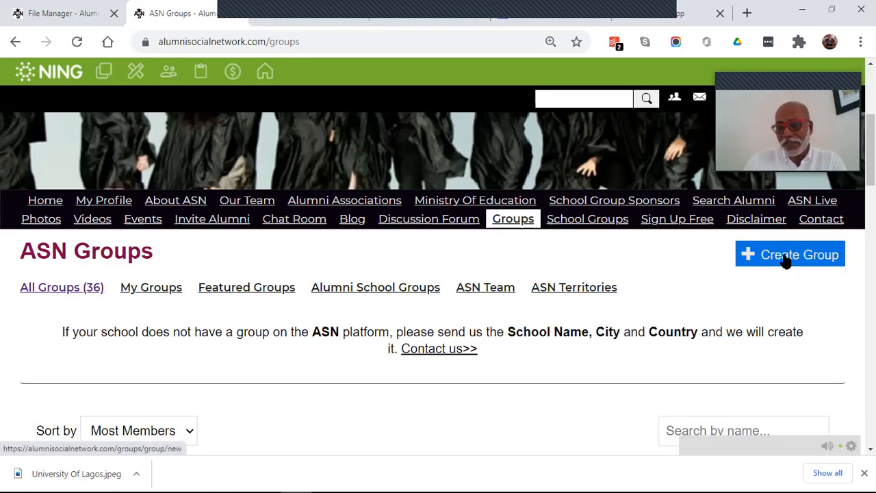
{"action": "left_click", "coordinate": [785, 259]}
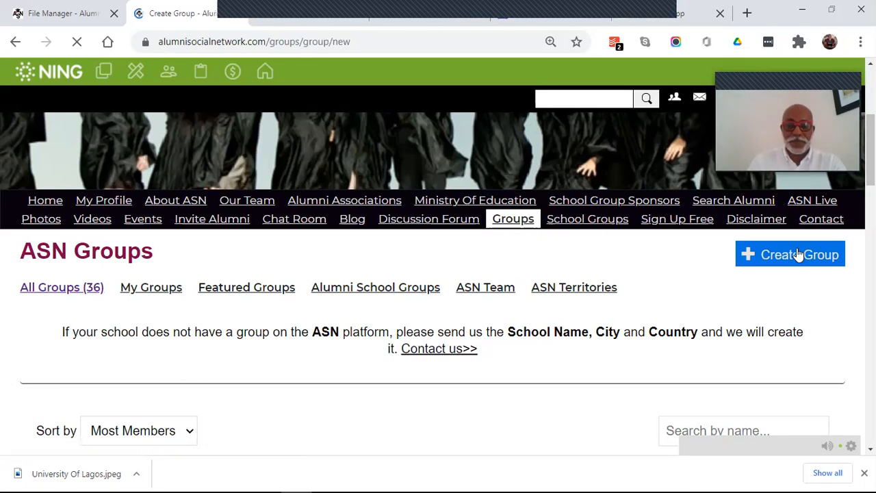
Name the new group "Combermere School"
{"action": "scroll", "coordinate": [744, 249], "scroll_direction": "down", "scroll_amount": 3}
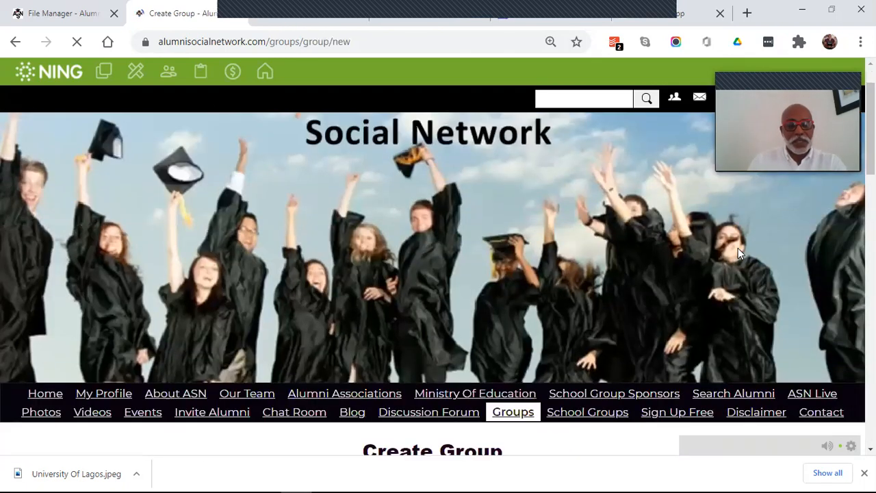
{"action": "scroll", "coordinate": [735, 240], "scroll_direction": "down", "scroll_amount": 3}
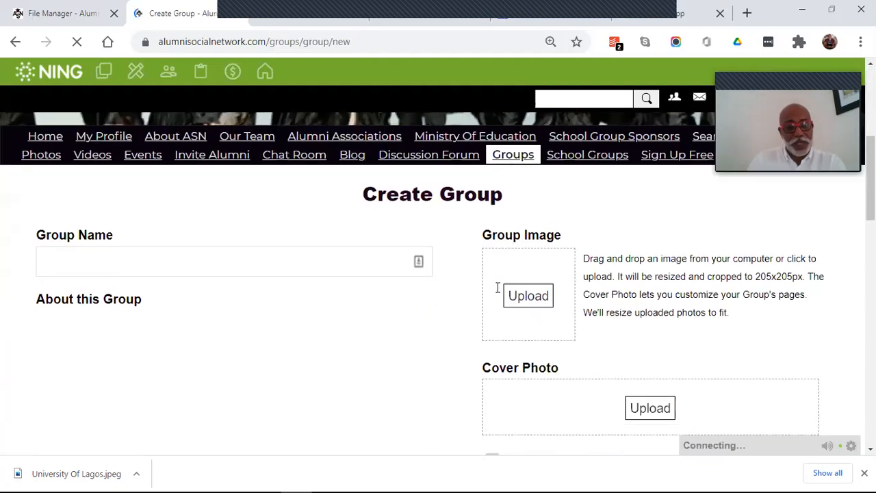
{"action": "left_click", "coordinate": [126, 264]}
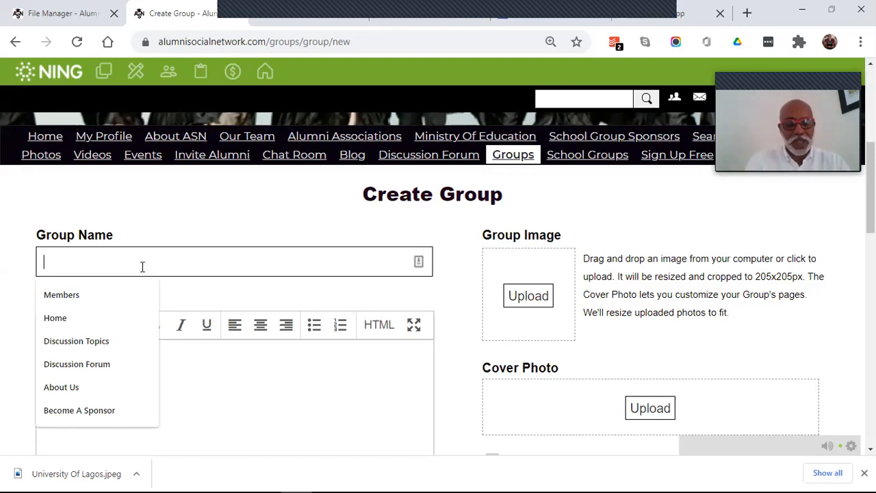
{"action": "type", "text": "C"}
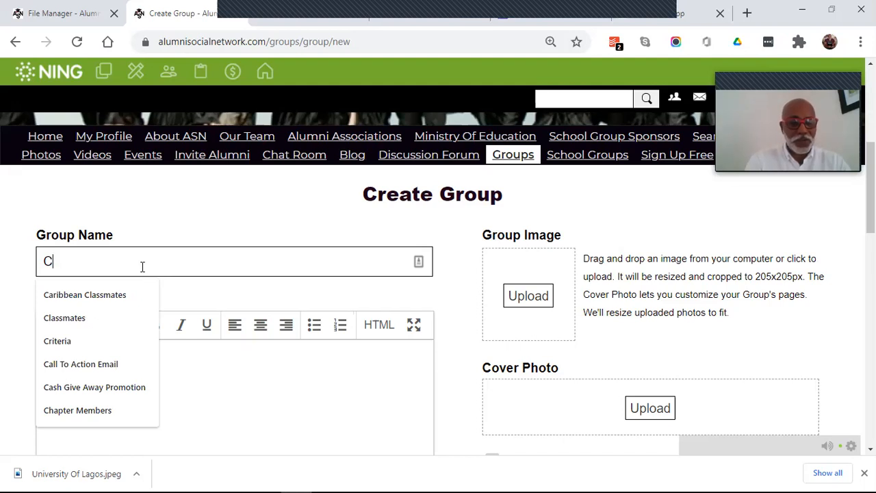
{"action": "type", "text": "om"}
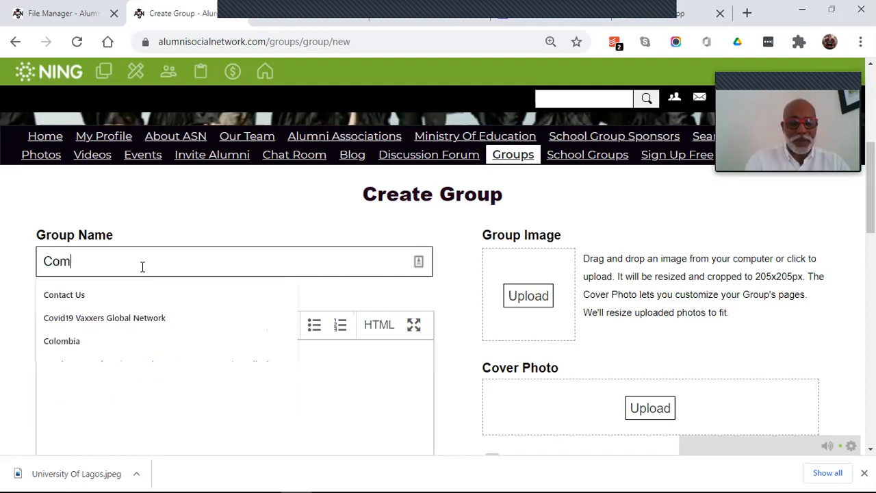
{"action": "type", "text": "bermere"}
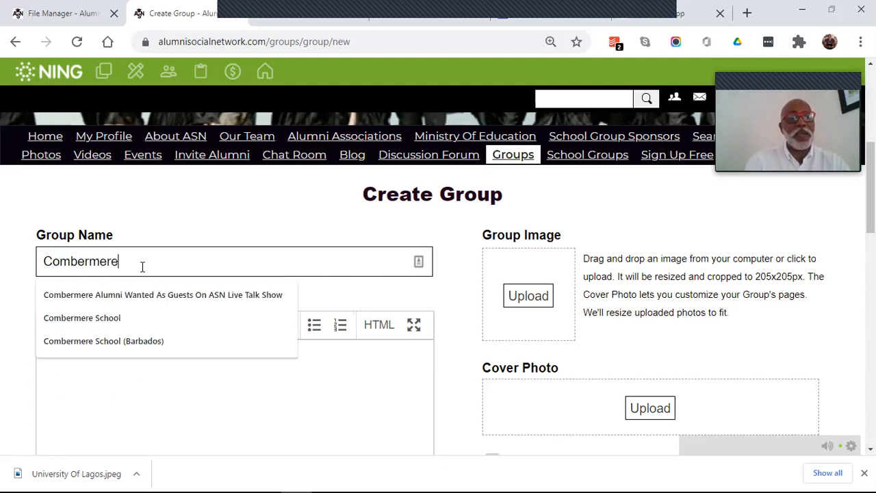
{"action": "type", "text": " Schoo"}
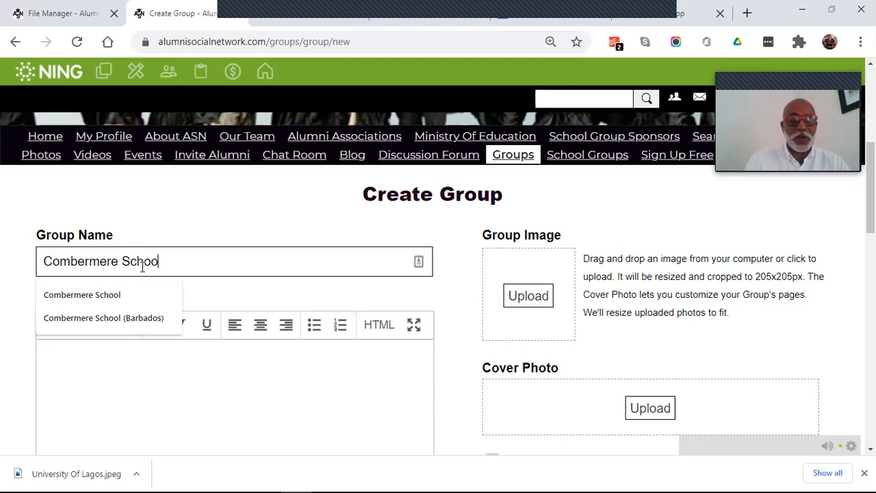
{"action": "type", "text": "l"}
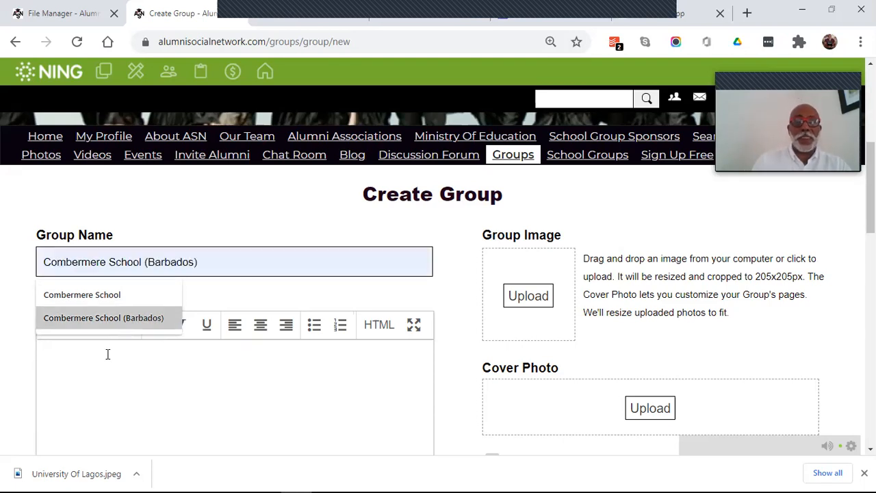
Write "The group is only for Combermere alumni" as the text about the group and centre it
{"action": "left_click", "coordinate": [131, 378]}
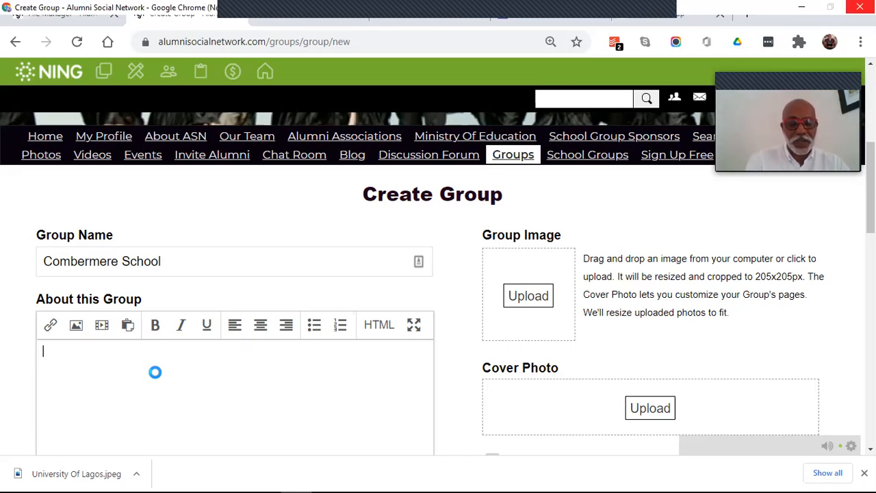
{"action": "type", "text": "The group irmere "}
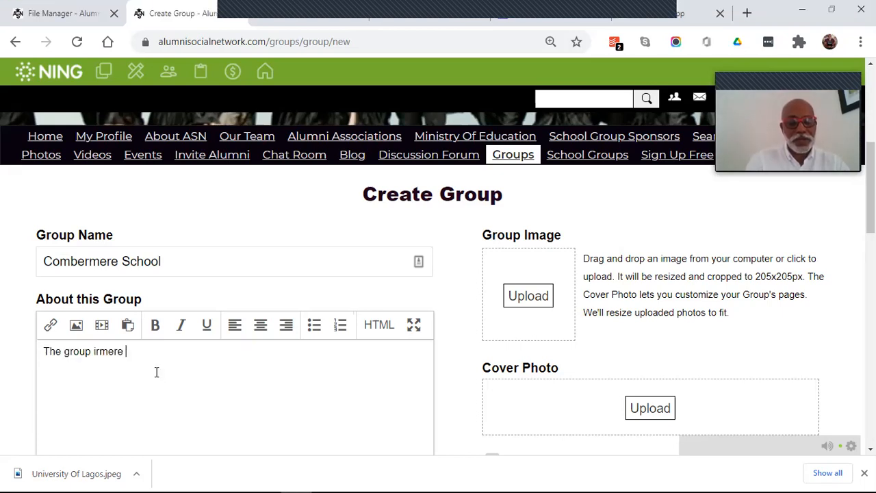
{"action": "type", "text": "alumni"}
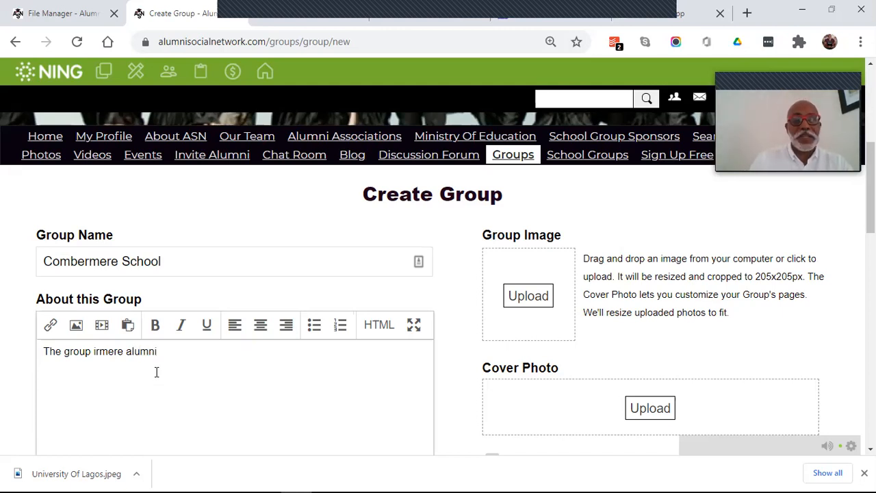
{"action": "key", "text": "ctrl+a"}
{"action": "left_click", "coordinate": [260, 324]}
{"action": "left_click", "coordinate": [234, 354]}
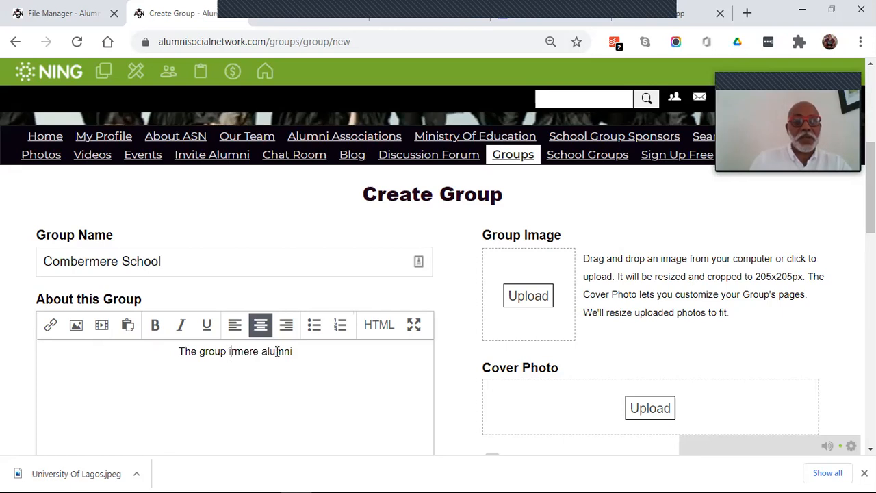
{"action": "type", "text": "s only for "}
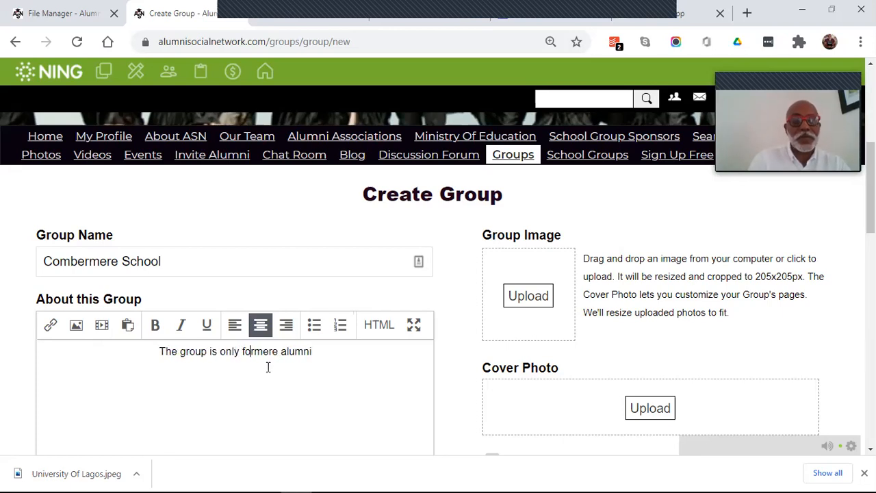
{"action": "type", "text": "Comber"}
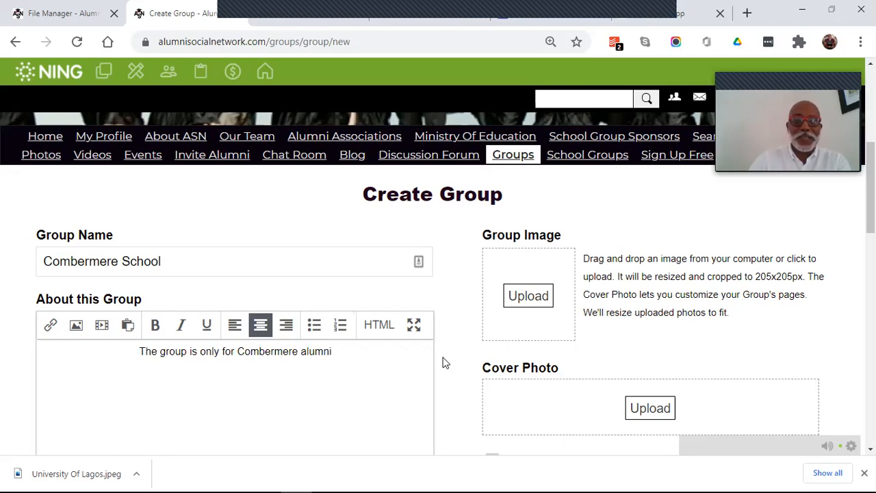
Upload the Combermere logo from the School Logos folder inside Alumni Social Network's Images folder as the group image
{"action": "left_click", "coordinate": [528, 299]}
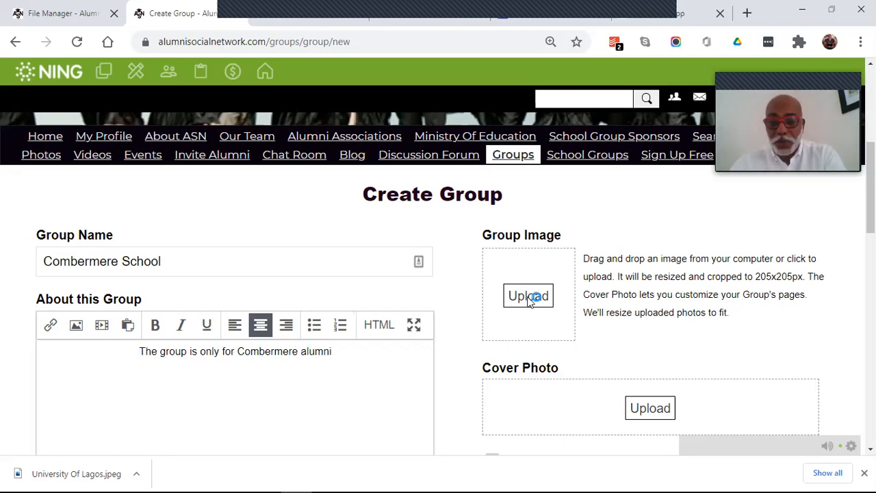
{"action": "left_click", "coordinate": [529, 299]}
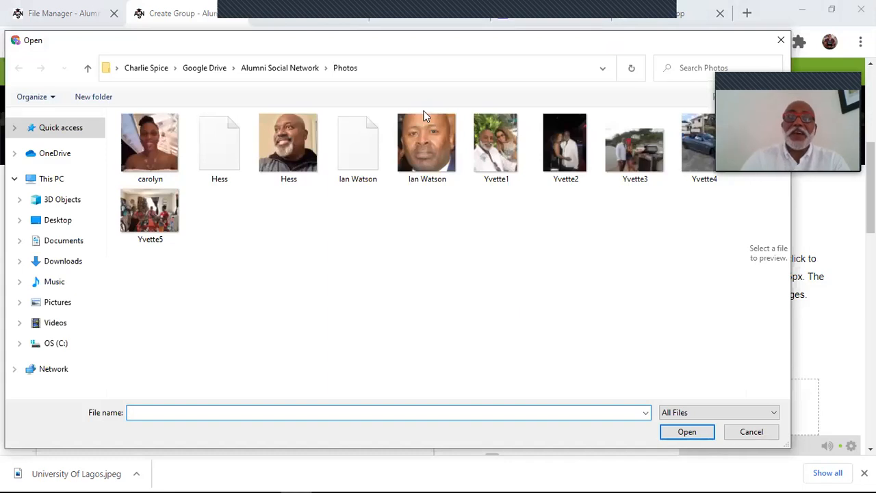
{"action": "left_click", "coordinate": [287, 72]}
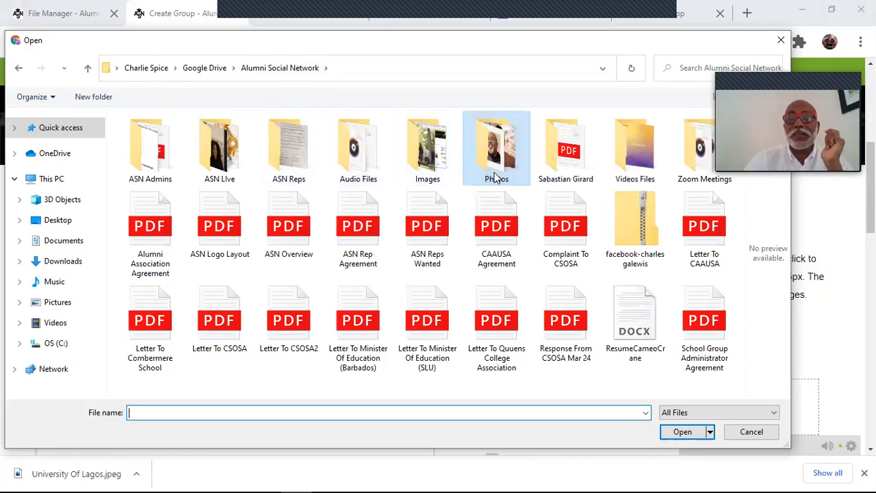
{"action": "double_click", "coordinate": [429, 163]}
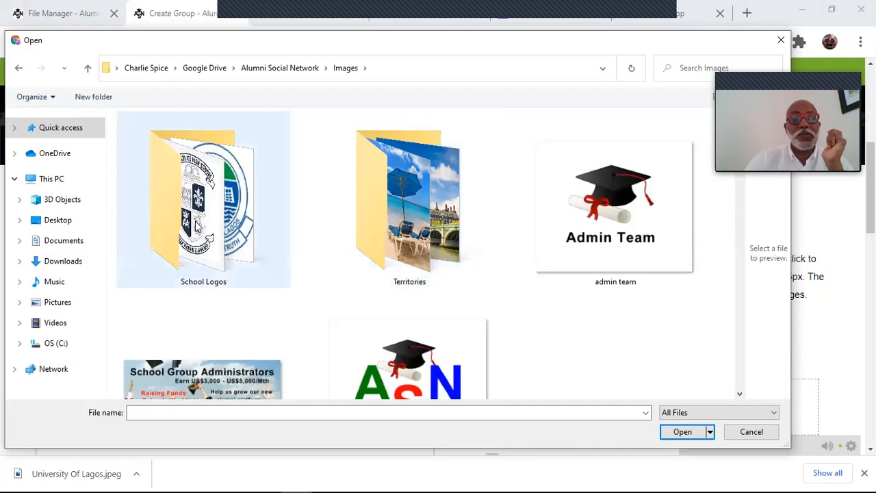
{"action": "left_click", "coordinate": [198, 226]}
{"action": "double_click", "coordinate": [196, 224]}
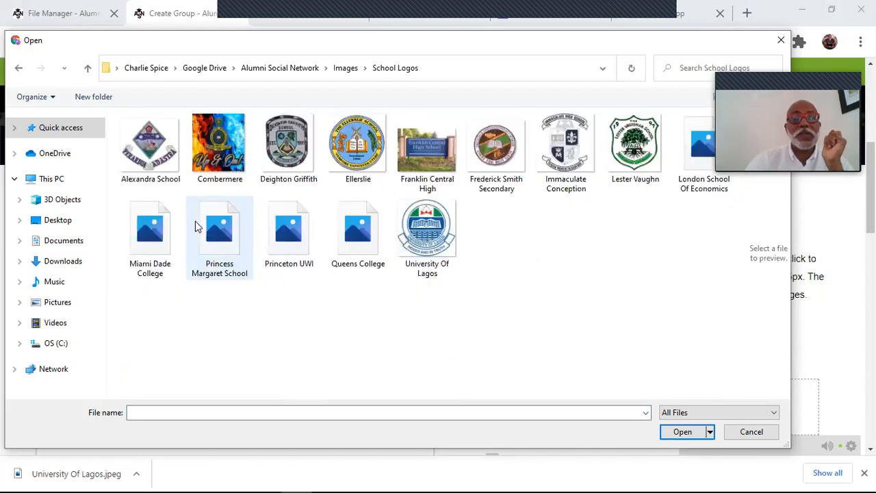
{"action": "left_click", "coordinate": [210, 148]}
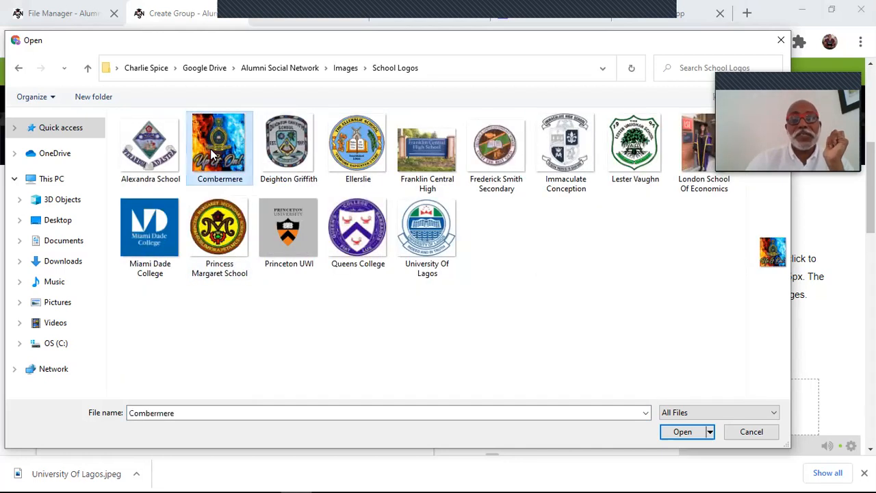
{"action": "left_click", "coordinate": [684, 433]}
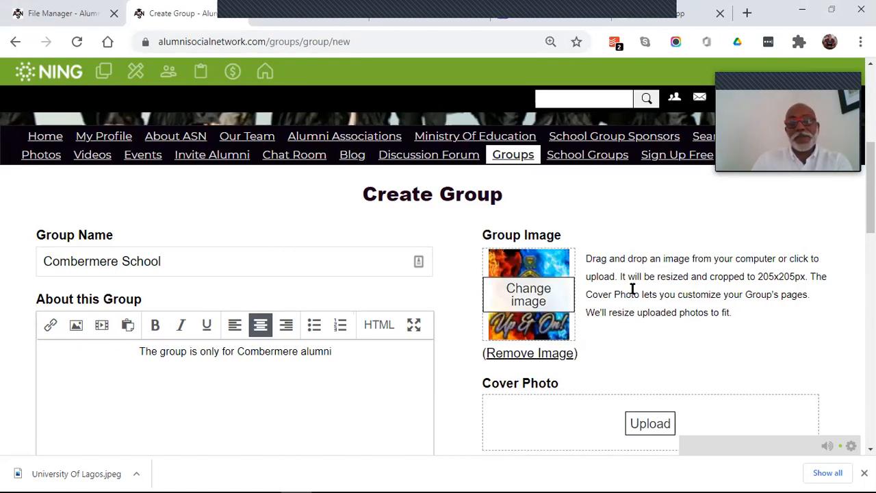
Upload the Combermere School picture from the Images folder as the group's cover photo
{"action": "scroll", "coordinate": [646, 294], "scroll_direction": "down", "scroll_amount": 3}
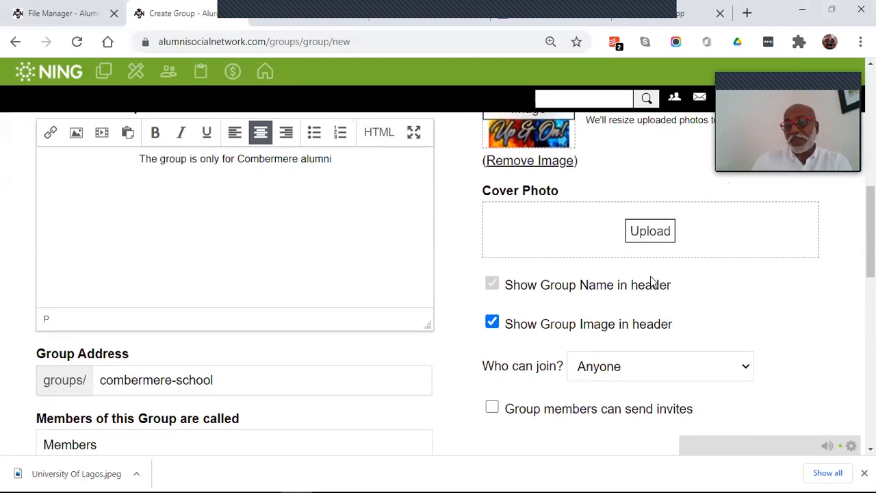
{"action": "left_click", "coordinate": [655, 234]}
{"action": "left_click", "coordinate": [655, 234]}
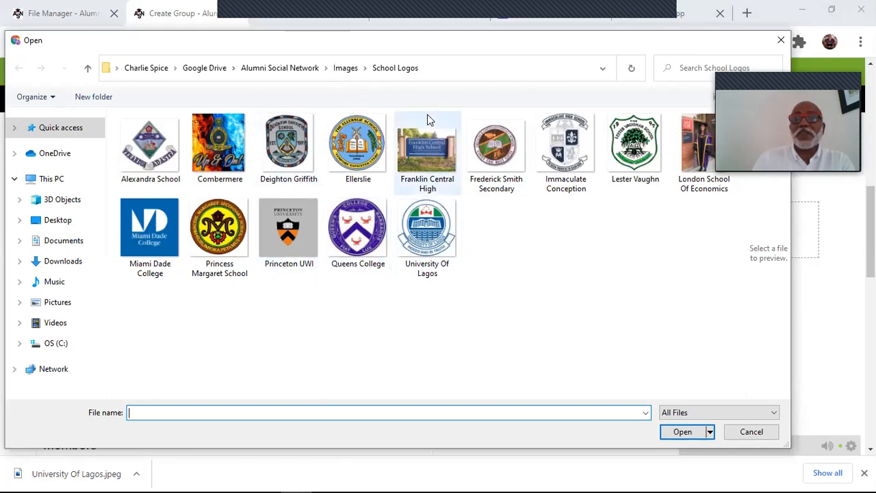
{"action": "left_click", "coordinate": [346, 69]}
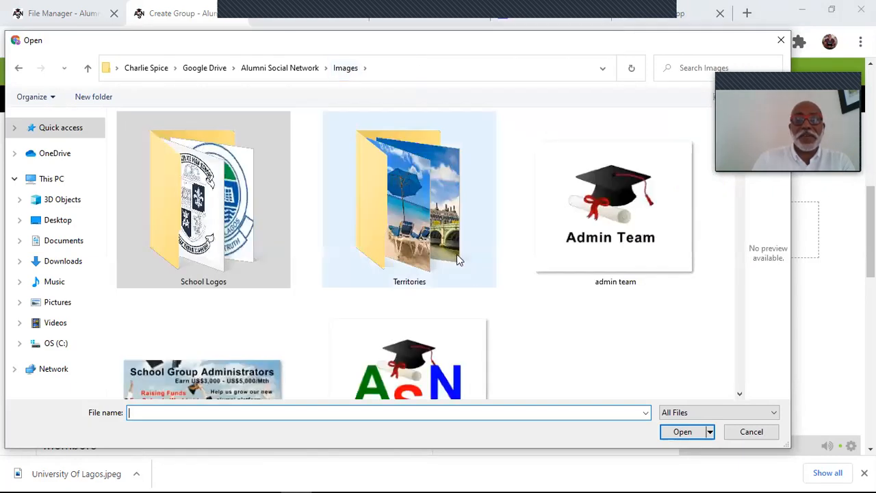
{"action": "scroll", "coordinate": [457, 254], "scroll_direction": "down", "scroll_amount": 10}
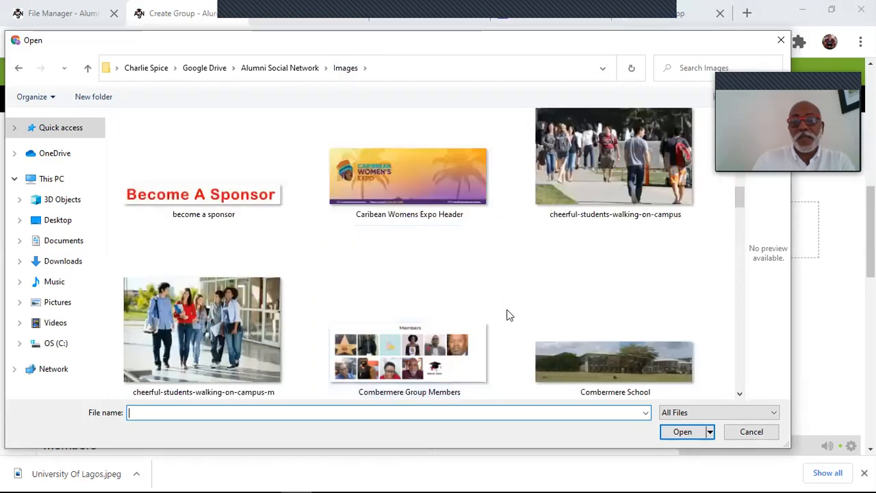
{"action": "left_click", "coordinate": [613, 370]}
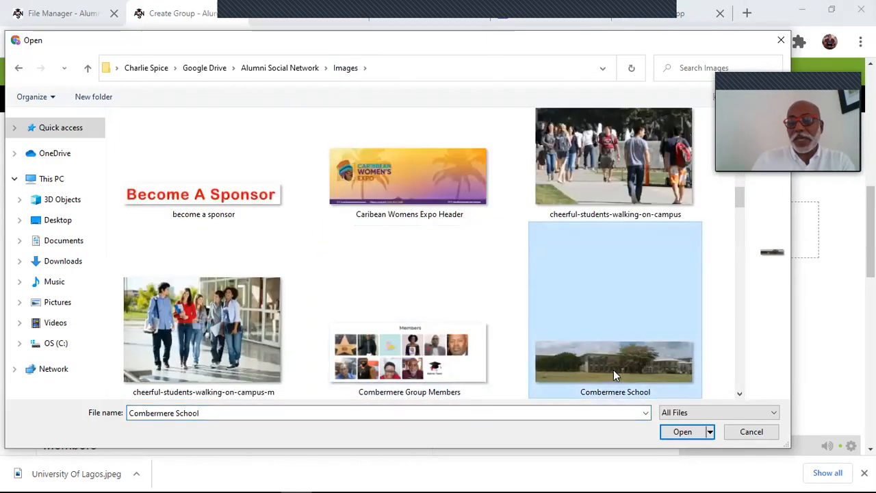
{"action": "left_click", "coordinate": [682, 431]}
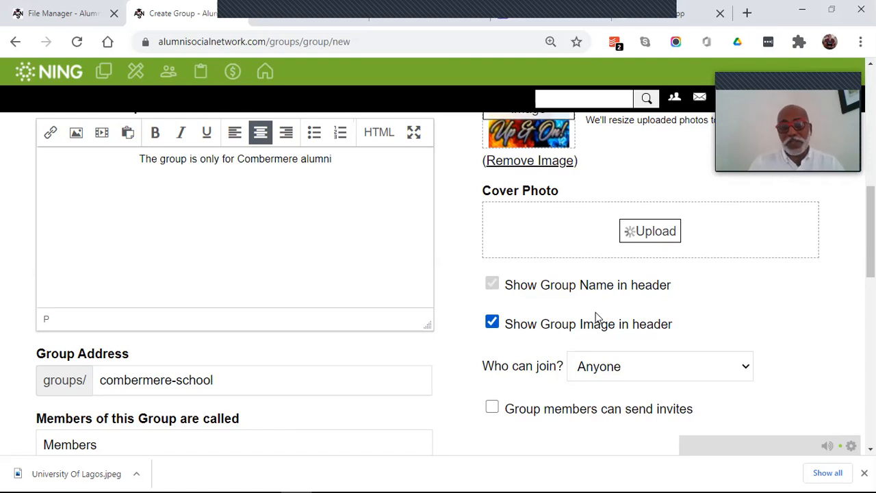
Set the group address to combermere2 and assign the group to the Alumni School Groups category
{"action": "scroll", "coordinate": [313, 329], "scroll_direction": "down", "scroll_amount": 2}
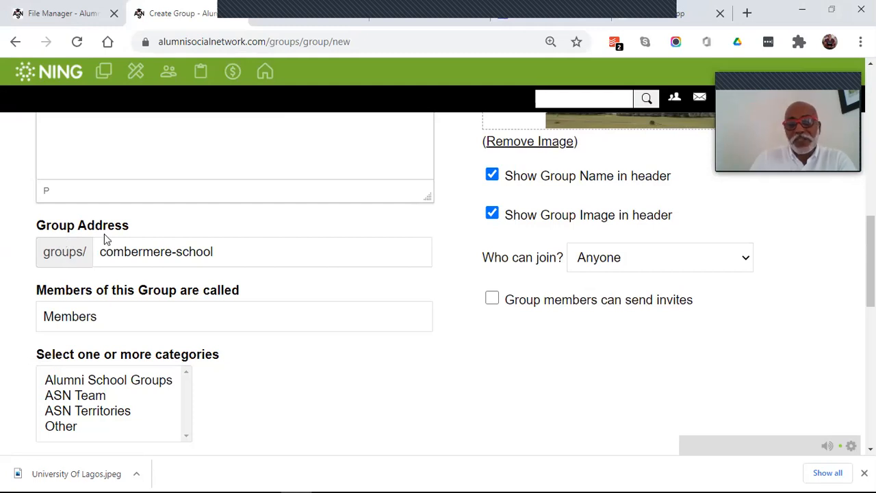
{"action": "left_click", "coordinate": [172, 251]}
{"action": "left_click_drag", "start_coordinate": [172, 252], "coordinate": [239, 262]}
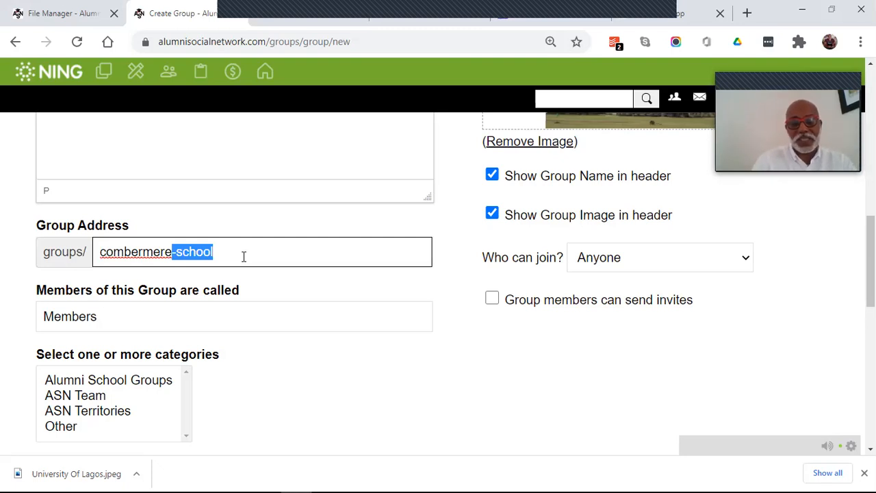
{"action": "key", "text": "BackSpace"}
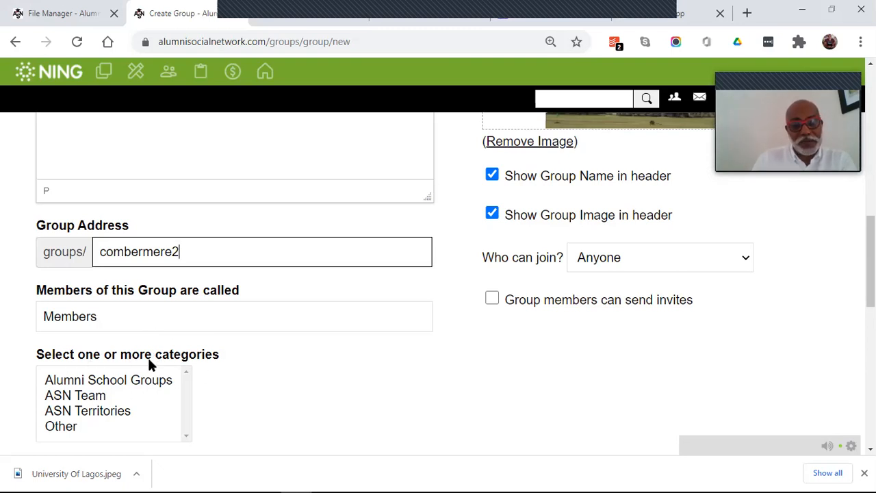
{"action": "left_click", "coordinate": [95, 384]}
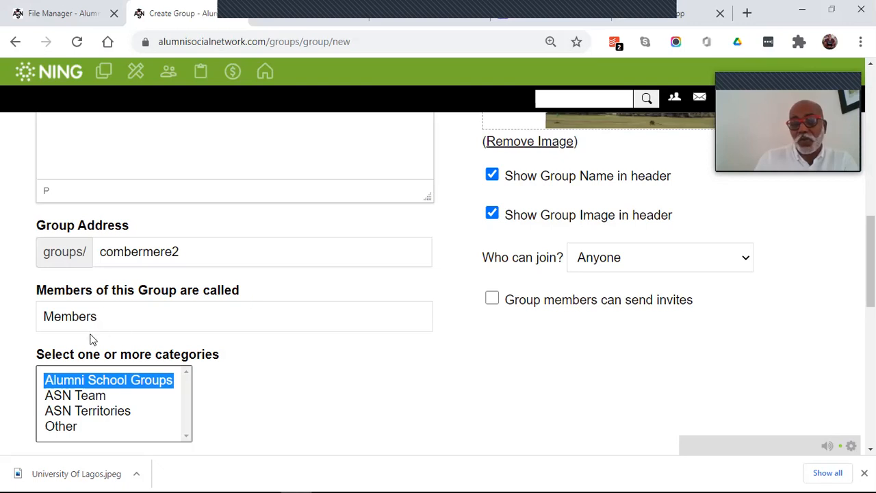
{"action": "left_click_drag", "start_coordinate": [110, 317], "coordinate": [44, 316]}
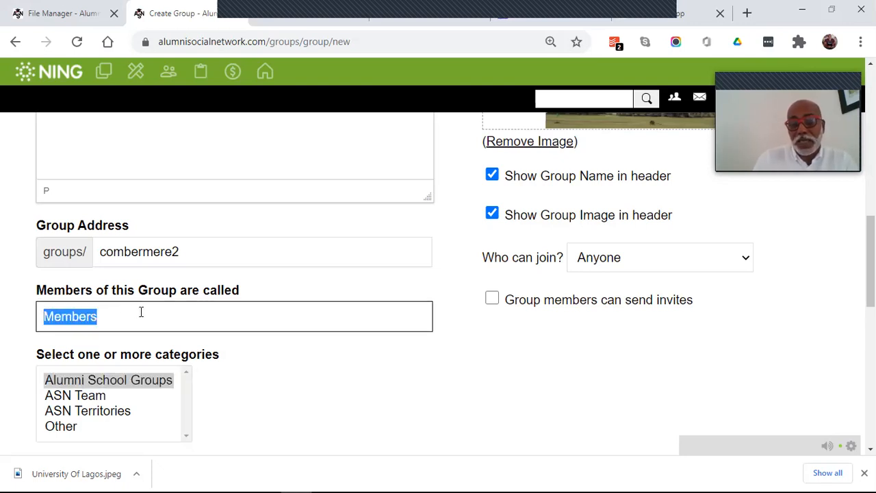
Keep group joining open to anyone and allow group members to send invites
{"action": "scroll", "coordinate": [196, 302], "scroll_direction": "down", "scroll_amount": 3}
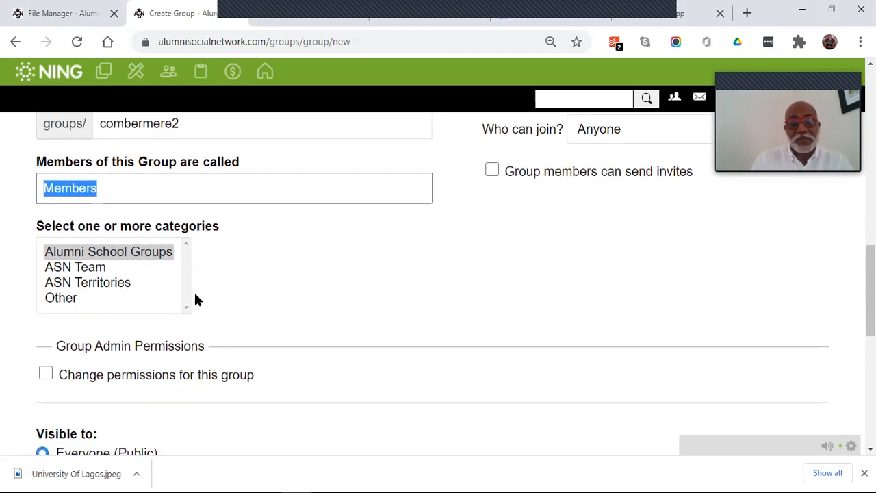
{"action": "scroll", "coordinate": [196, 293], "scroll_direction": "down", "scroll_amount": 1}
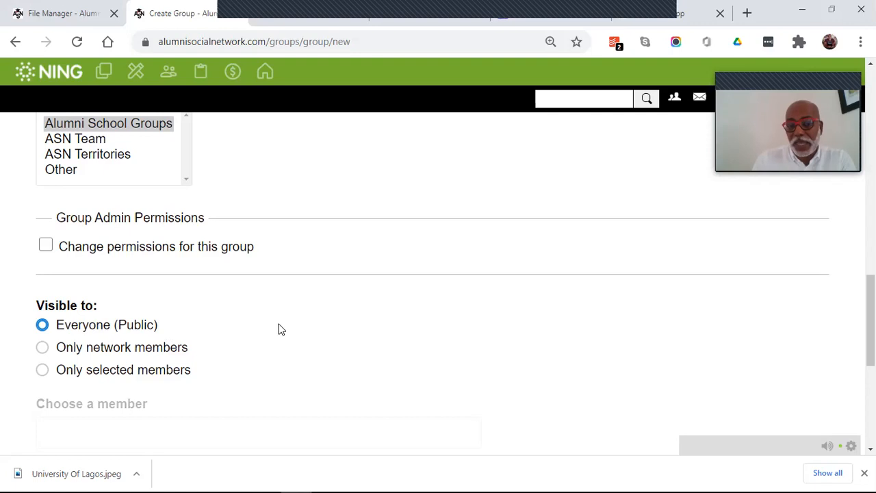
{"action": "scroll", "coordinate": [429, 329], "scroll_direction": "up", "scroll_amount": 8}
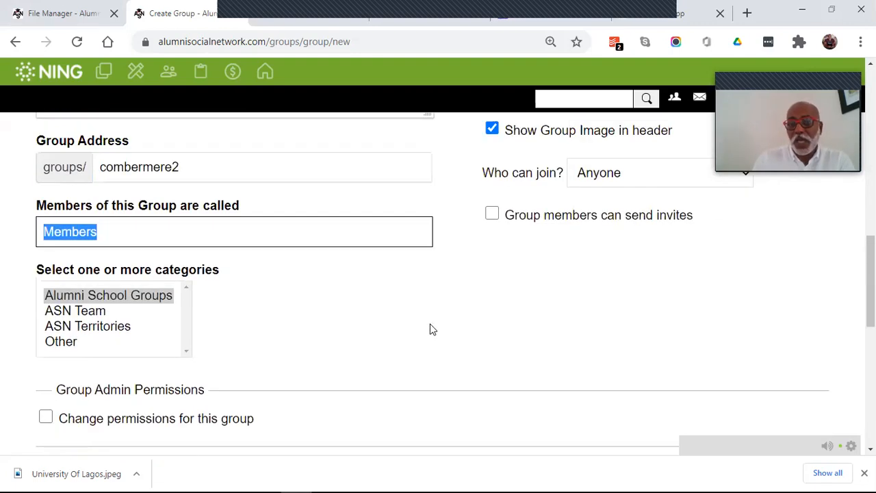
{"action": "scroll", "coordinate": [429, 328], "scroll_direction": "down", "scroll_amount": 3}
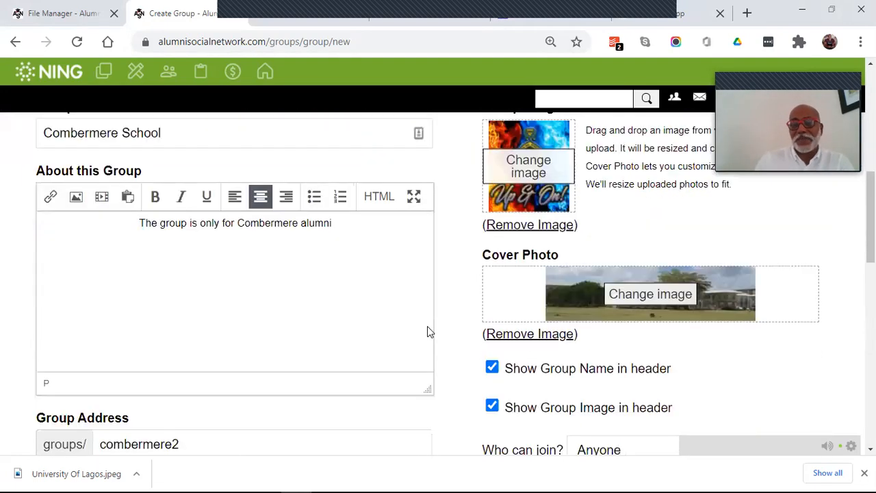
{"action": "scroll", "coordinate": [504, 331], "scroll_direction": "down", "scroll_amount": 1}
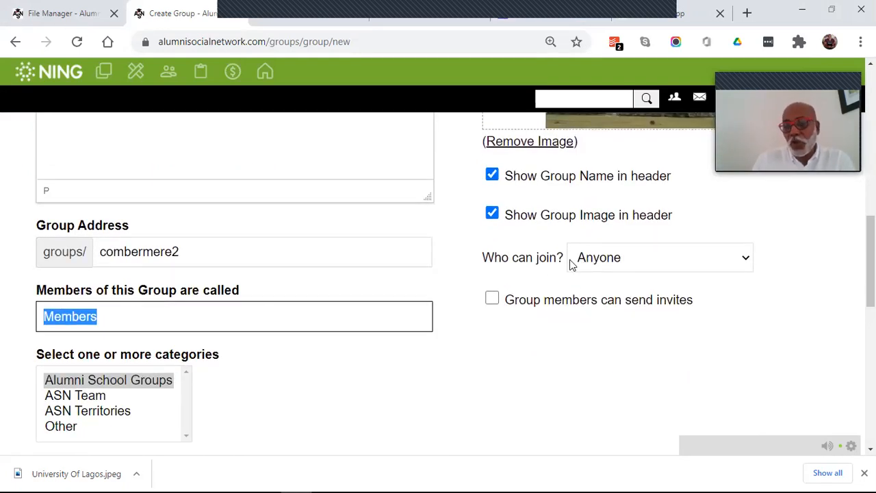
{"action": "left_click", "coordinate": [737, 263]}
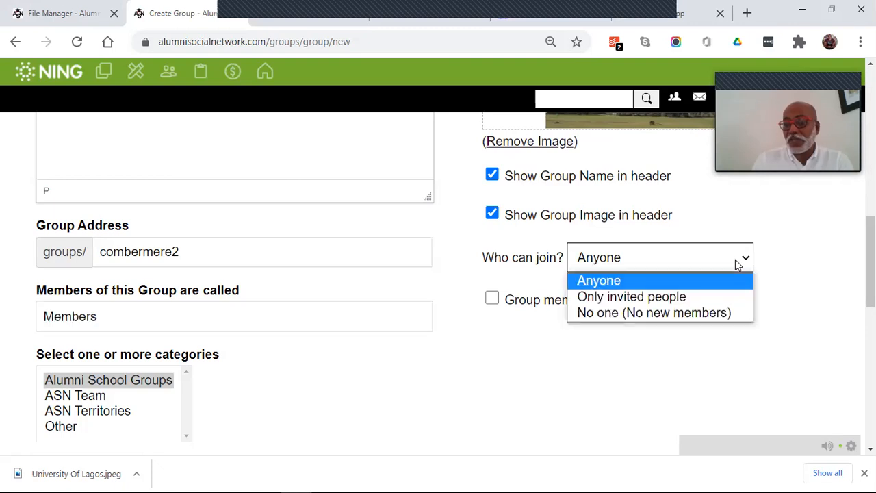
{"action": "left_click", "coordinate": [609, 282]}
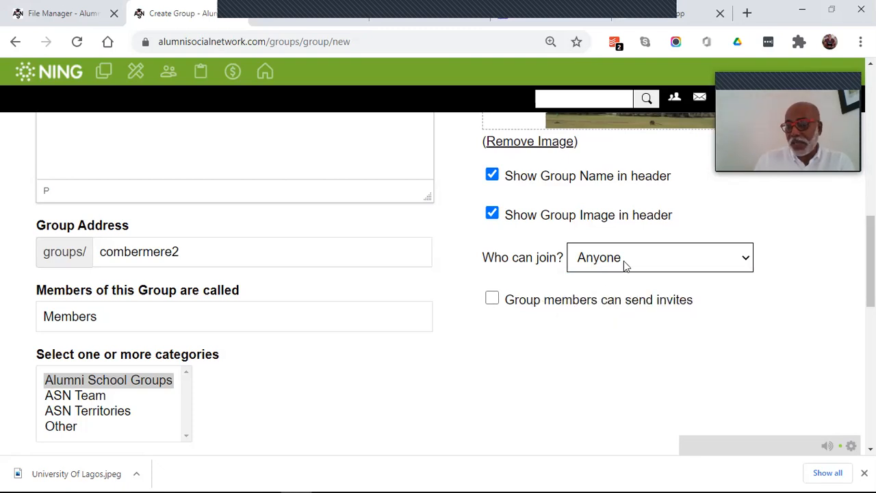
{"action": "left_click", "coordinate": [492, 300]}
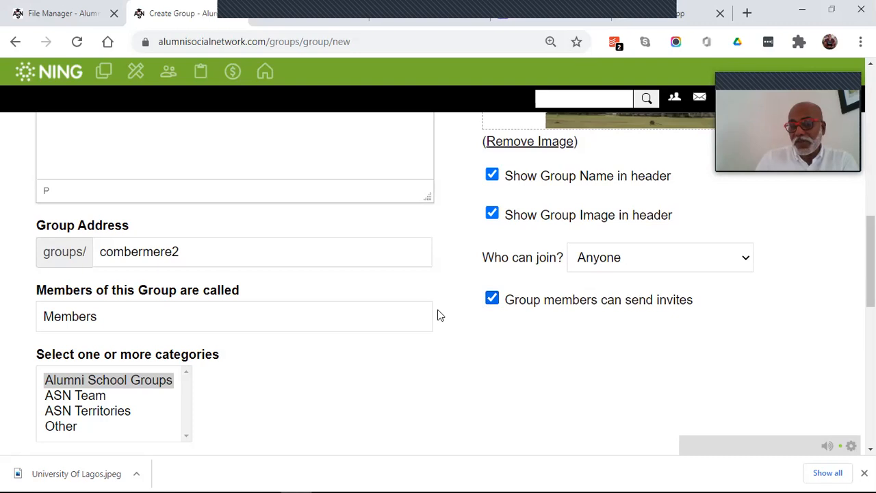
Create the Combermere School group with the entered settings
{"action": "scroll", "coordinate": [438, 309], "scroll_direction": "down", "scroll_amount": 3}
{"action": "scroll", "coordinate": [431, 307], "scroll_direction": "down", "scroll_amount": 3}
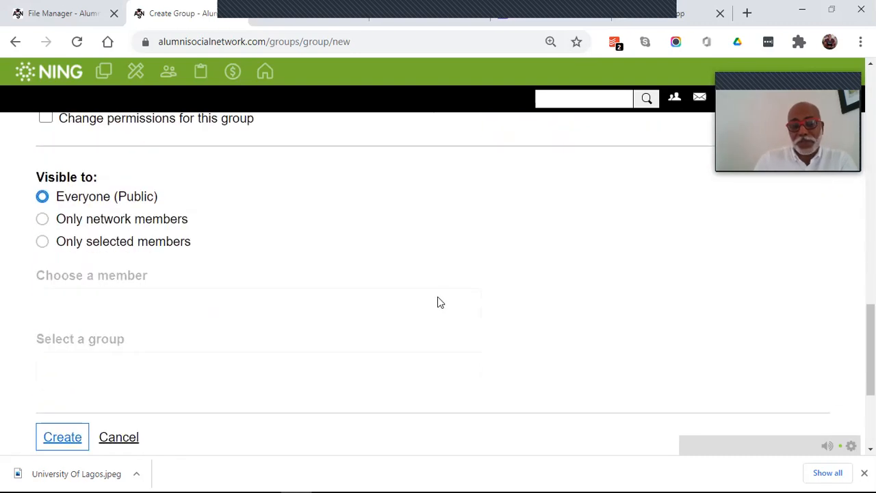
{"action": "scroll", "coordinate": [437, 299], "scroll_direction": "down", "scroll_amount": 2}
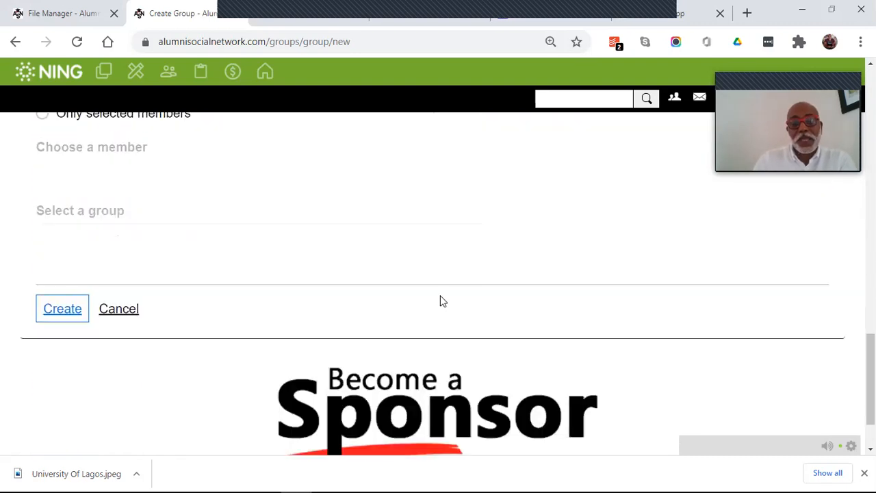
{"action": "left_click", "coordinate": [59, 312]}
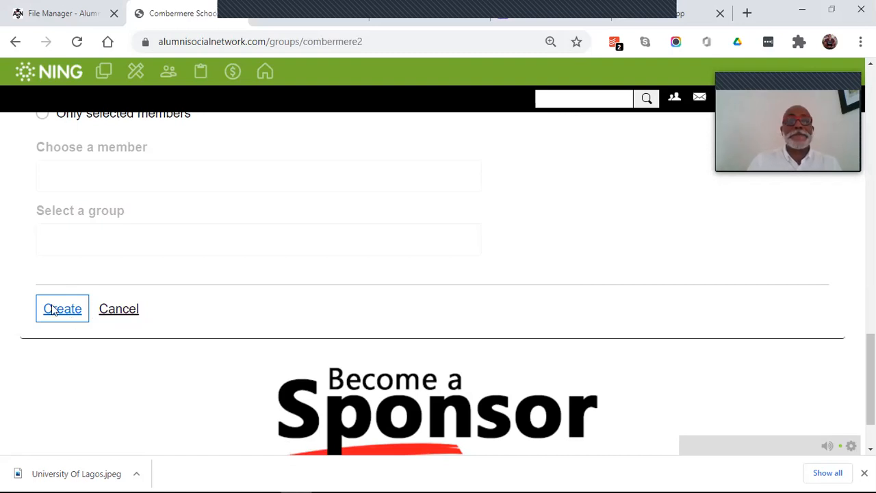
{"action": "left_click", "coordinate": [55, 309]}
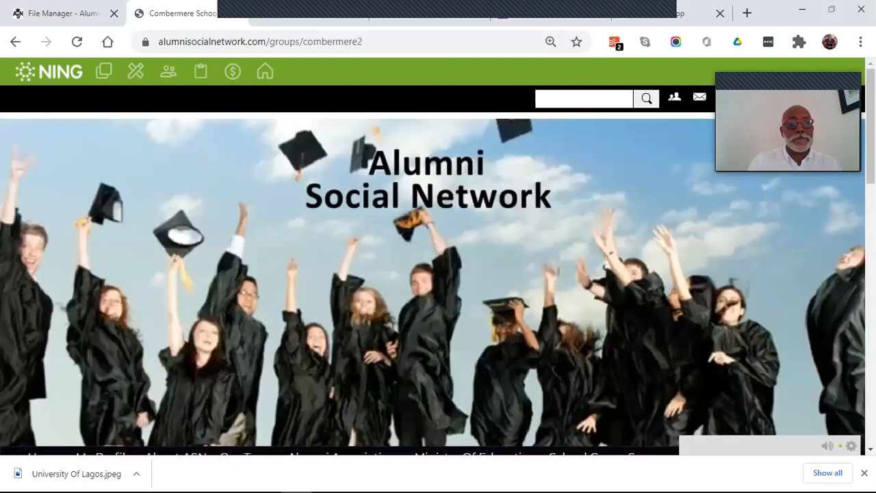
Look over the new Combermere School group page and open the group for editing
{"action": "scroll", "coordinate": [364, 270], "scroll_direction": "down", "scroll_amount": 5}
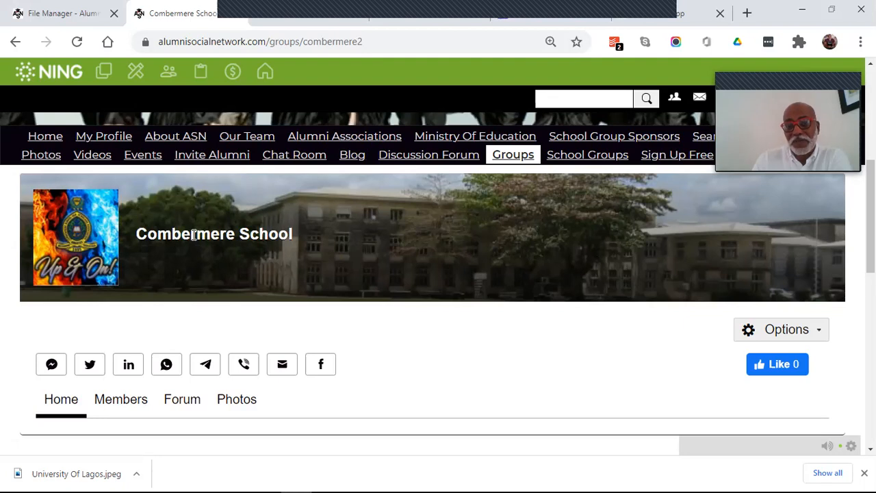
{"action": "scroll", "coordinate": [442, 237], "scroll_direction": "down", "scroll_amount": 2}
{"action": "scroll", "coordinate": [437, 247], "scroll_direction": "down", "scroll_amount": 1}
{"action": "scroll", "coordinate": [437, 247], "scroll_direction": "up", "scroll_amount": 1}
{"action": "scroll", "coordinate": [442, 247], "scroll_direction": "up", "scroll_amount": 1}
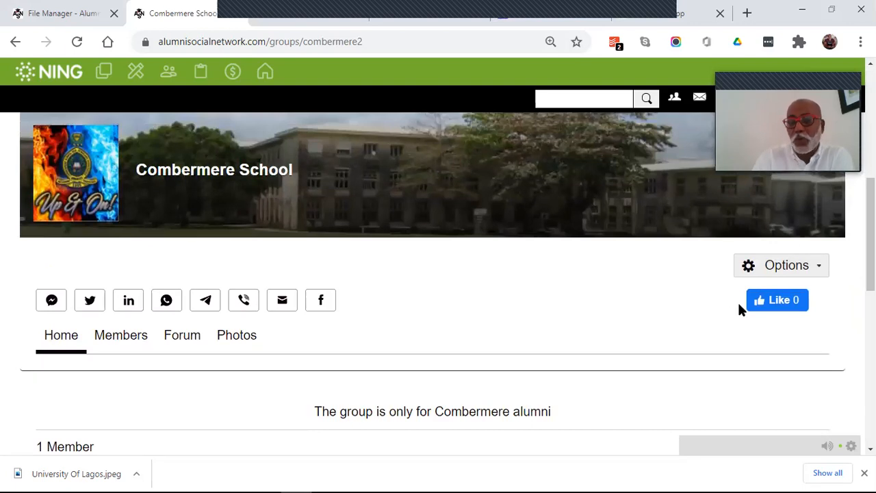
{"action": "left_click", "coordinate": [789, 268]}
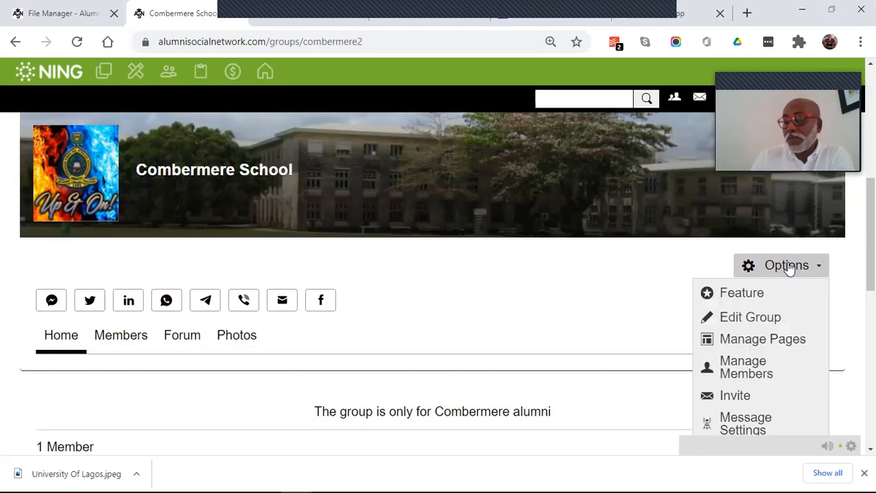
{"action": "left_click", "coordinate": [739, 322]}
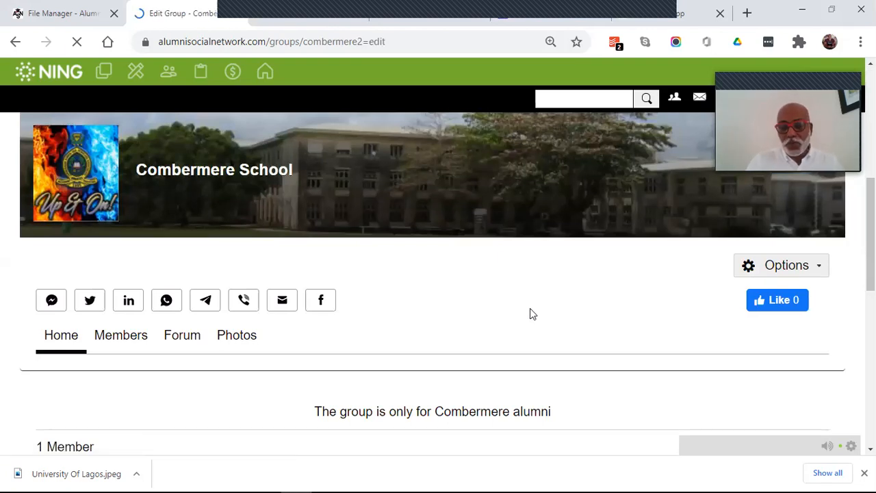
{"action": "scroll", "coordinate": [553, 300], "scroll_direction": "down", "scroll_amount": 2}
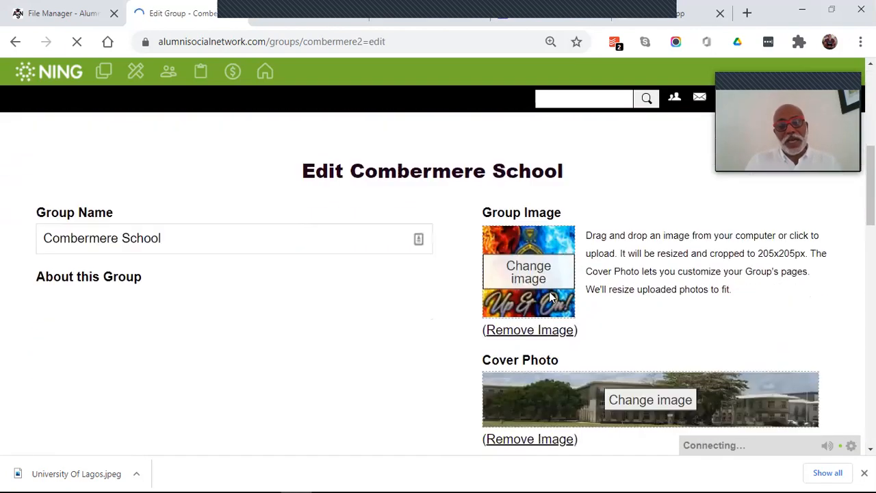
Examine the Combermere School group's editing form, including its images, address, category, permission and visibility settings
{"action": "scroll", "coordinate": [558, 277], "scroll_direction": "down", "scroll_amount": 1}
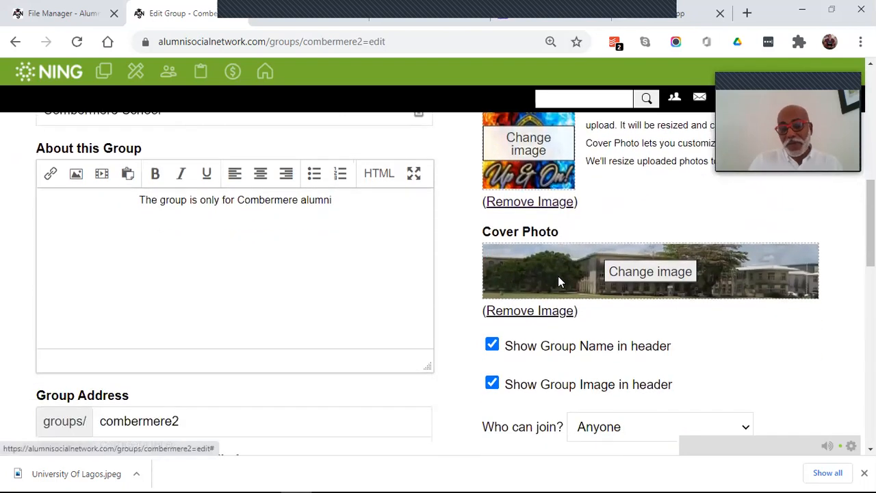
{"action": "scroll", "coordinate": [556, 277], "scroll_direction": "down", "scroll_amount": 2}
{"action": "scroll", "coordinate": [555, 278], "scroll_direction": "down", "scroll_amount": 1}
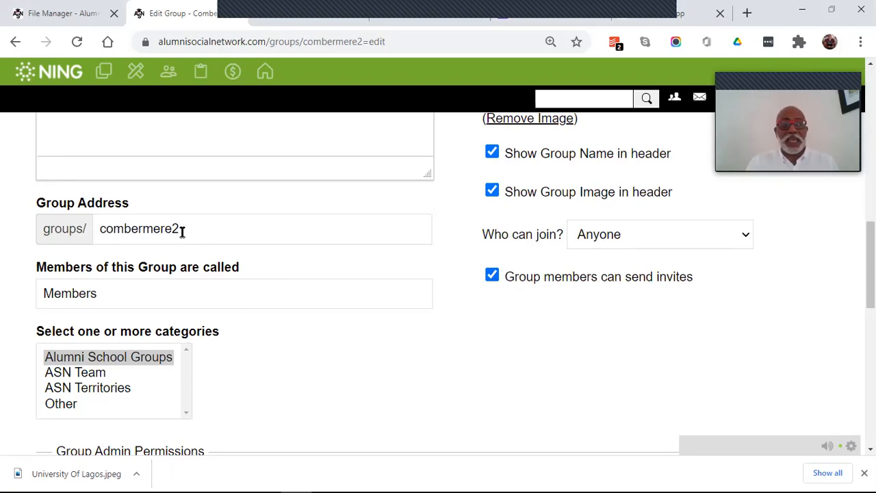
{"action": "scroll", "coordinate": [452, 330], "scroll_direction": "down", "scroll_amount": 2}
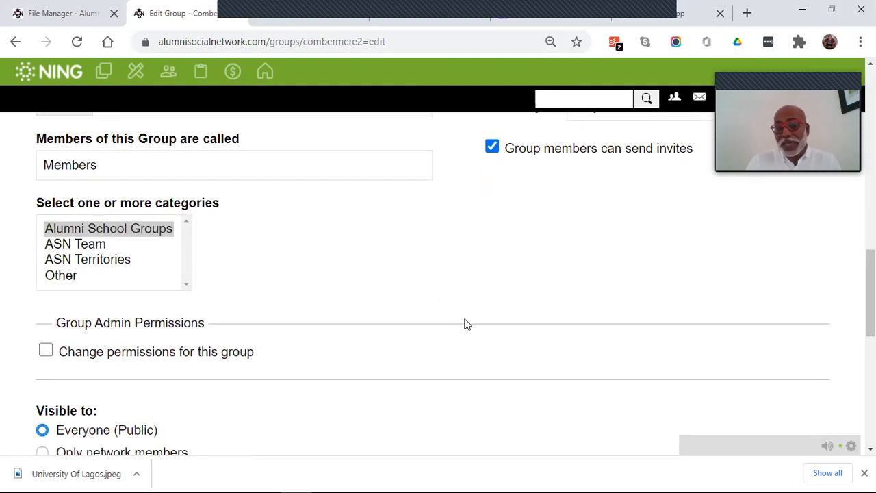
{"action": "scroll", "coordinate": [472, 321], "scroll_direction": "down", "scroll_amount": 2}
{"action": "scroll", "coordinate": [479, 317], "scroll_direction": "up", "scroll_amount": 2}
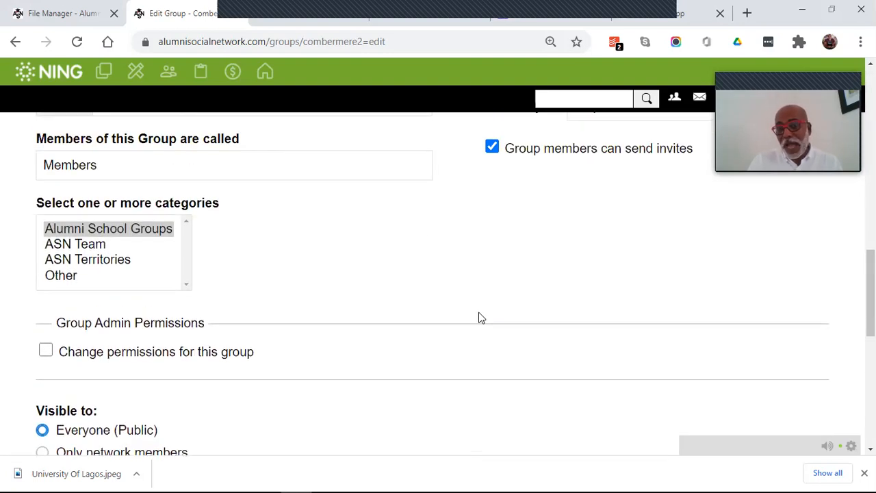
{"action": "scroll", "coordinate": [479, 317], "scroll_direction": "up", "scroll_amount": 3}
{"action": "scroll", "coordinate": [485, 309], "scroll_direction": "up", "scroll_amount": 2}
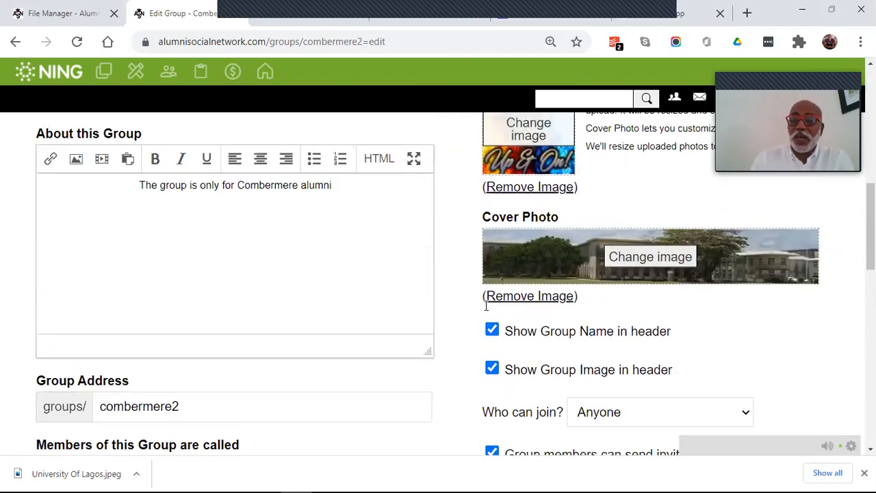
{"action": "scroll", "coordinate": [486, 306], "scroll_direction": "up", "scroll_amount": 1}
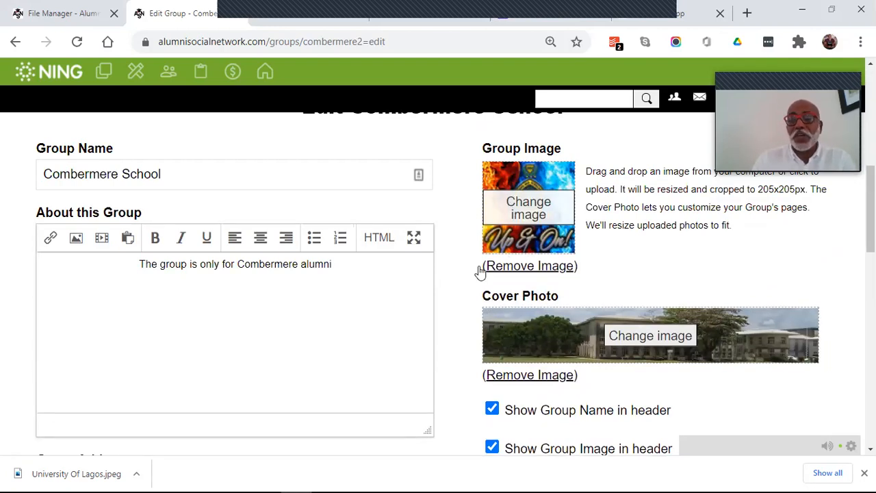
{"action": "scroll", "coordinate": [614, 343], "scroll_direction": "down", "scroll_amount": 3}
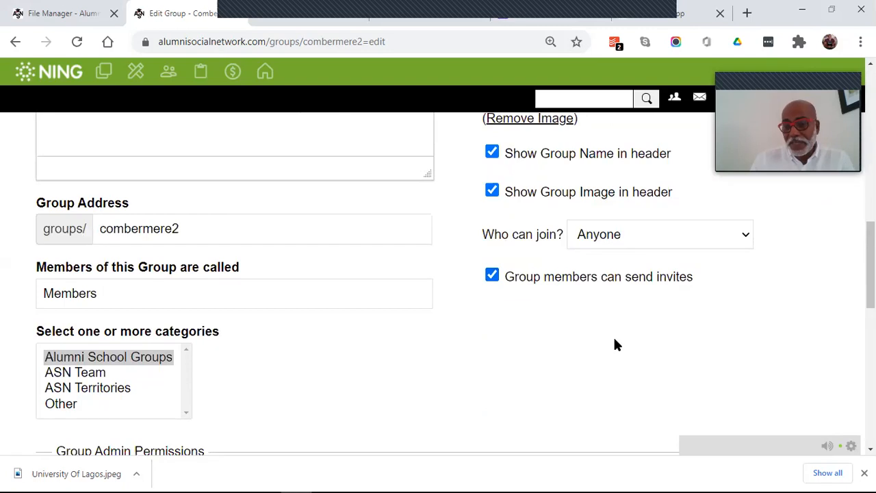
{"action": "scroll", "coordinate": [613, 335], "scroll_direction": "down", "scroll_amount": 2}
{"action": "scroll", "coordinate": [609, 340], "scroll_direction": "down", "scroll_amount": 4}
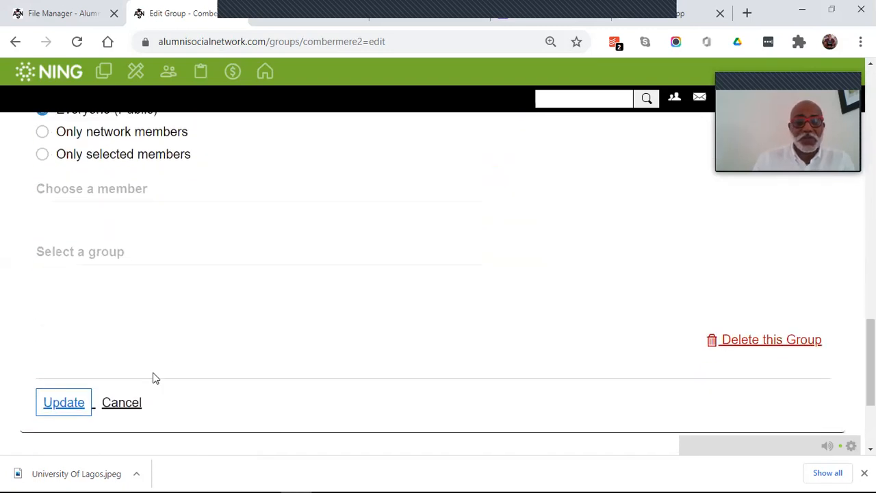
Update the Combermere School group and open the management of its pages
{"action": "left_click", "coordinate": [64, 402]}
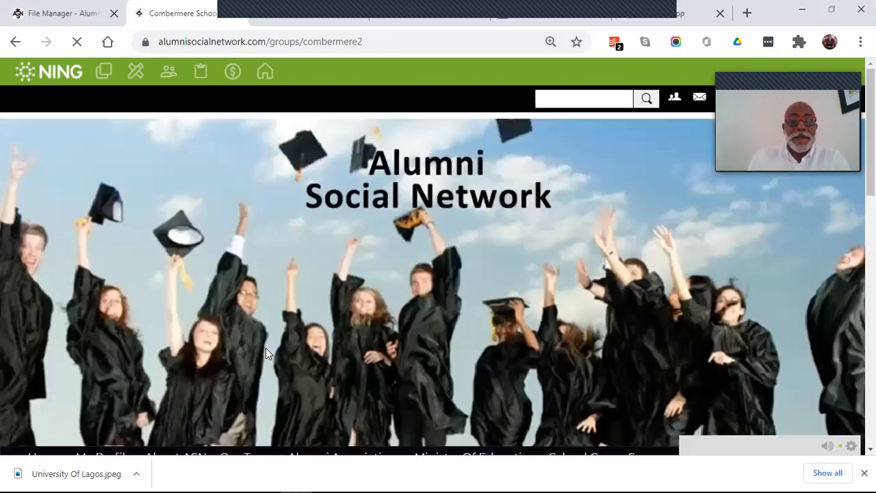
{"action": "scroll", "coordinate": [644, 319], "scroll_direction": "down", "scroll_amount": 4}
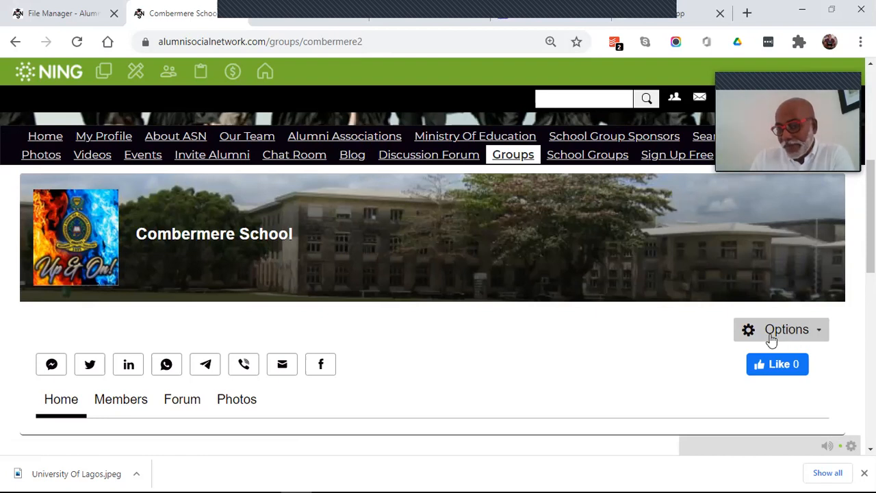
{"action": "left_click", "coordinate": [791, 331]}
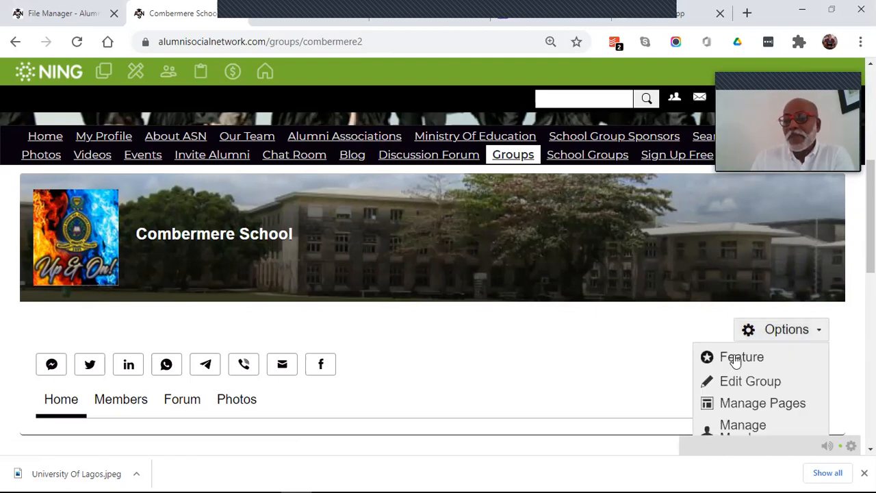
{"action": "left_click", "coordinate": [757, 404]}
{"action": "scroll", "coordinate": [501, 327], "scroll_direction": "down", "scroll_amount": 3}
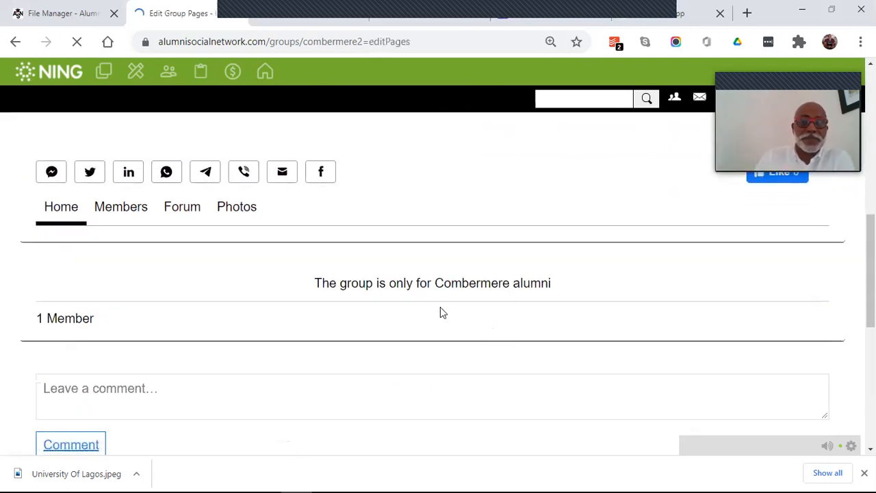
{"action": "scroll", "coordinate": [416, 293], "scroll_direction": "down", "scroll_amount": 5}
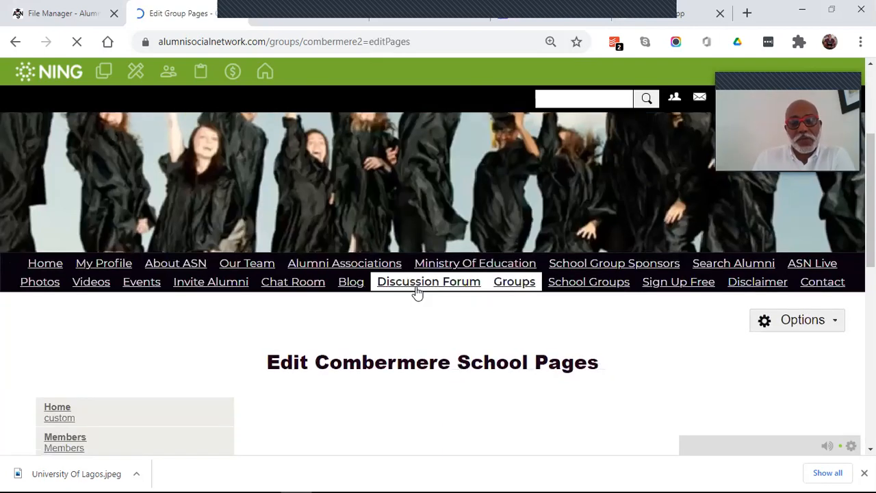
Examine the group's Home page settings, covering status, description, tab title, URL and who can view it
{"action": "scroll", "coordinate": [414, 291], "scroll_direction": "down", "scroll_amount": 1}
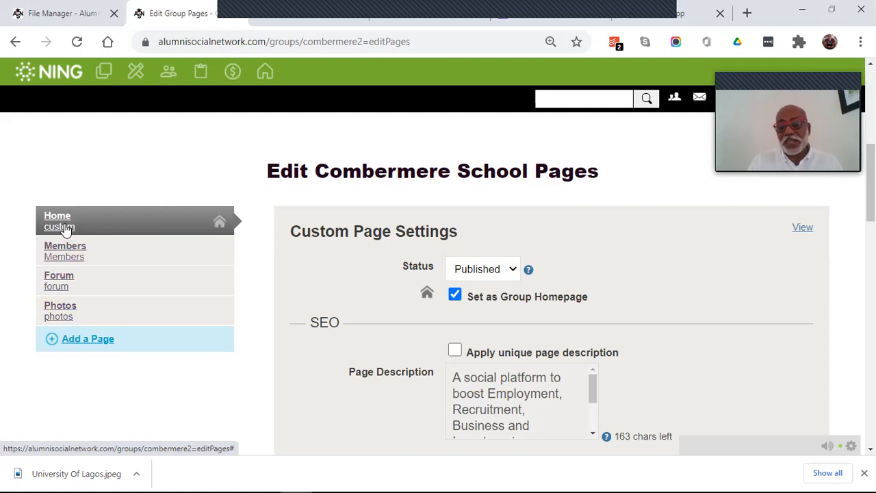
{"action": "scroll", "coordinate": [374, 267], "scroll_direction": "down", "scroll_amount": 2}
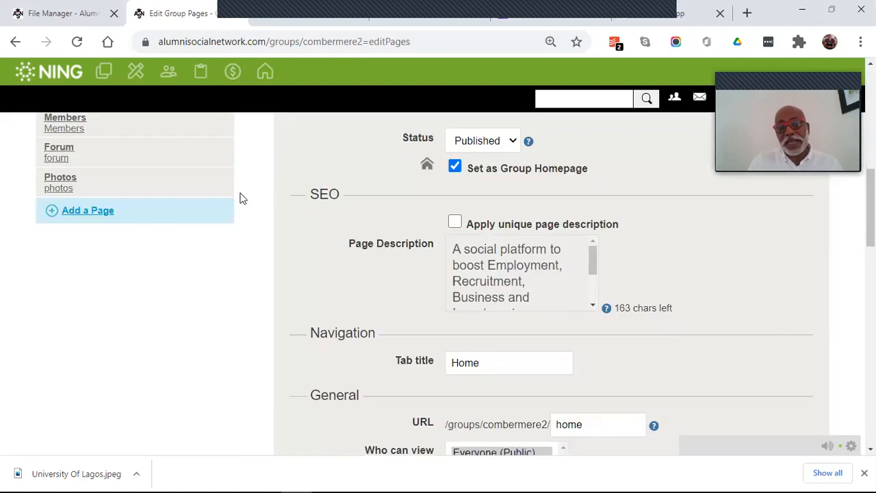
{"action": "scroll", "coordinate": [206, 186], "scroll_direction": "up", "scroll_amount": 1}
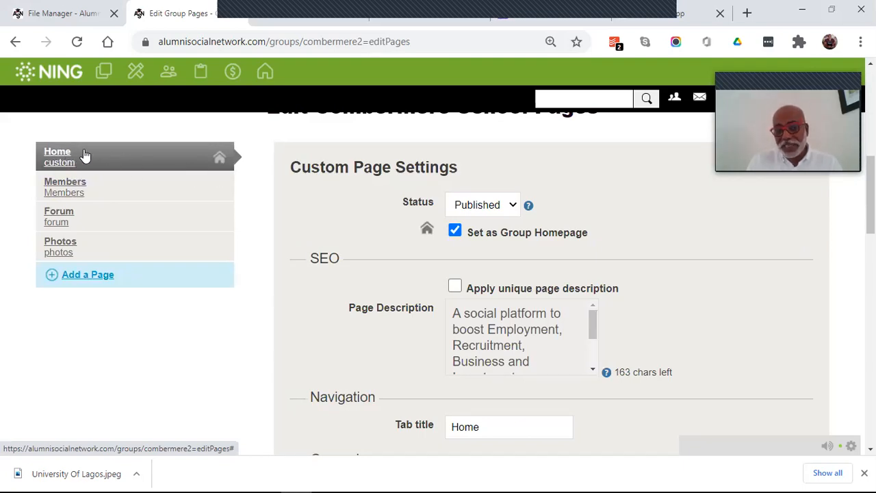
{"action": "scroll", "coordinate": [385, 186], "scroll_direction": "down", "scroll_amount": 1}
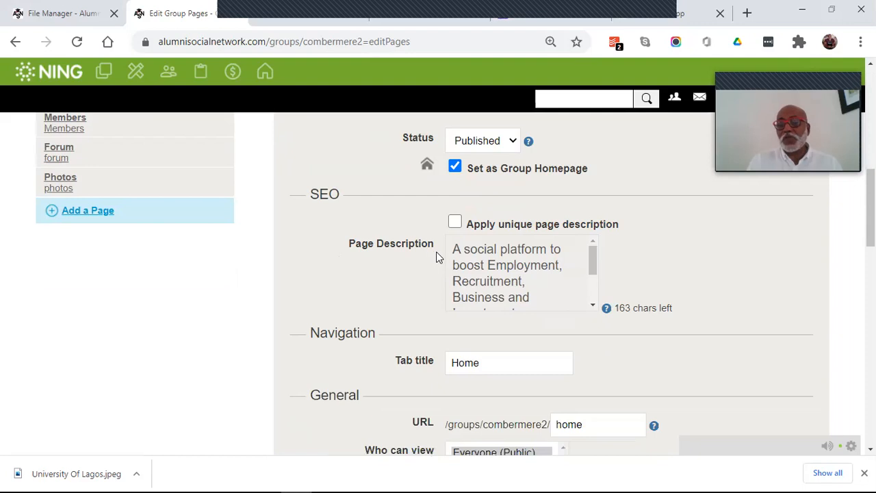
{"action": "scroll", "coordinate": [438, 256], "scroll_direction": "down", "scroll_amount": 1}
{"action": "scroll", "coordinate": [439, 258], "scroll_direction": "down", "scroll_amount": 1}
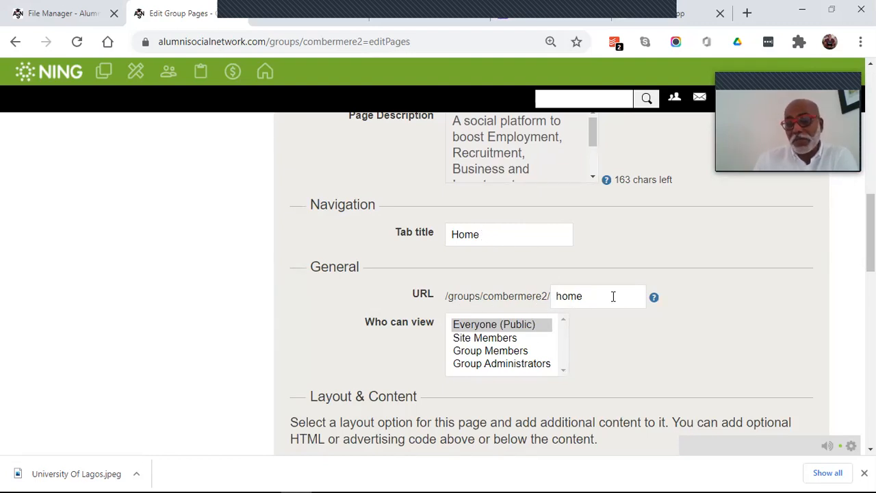
{"action": "scroll", "coordinate": [613, 297], "scroll_direction": "down", "scroll_amount": 2}
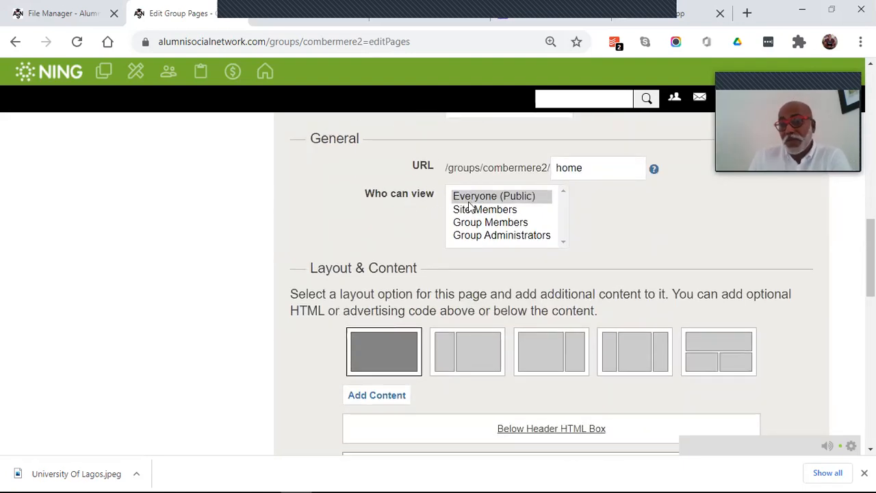
Switch the Home page layout to two columns with a wide main column and a narrow sidebar on its right
{"action": "scroll", "coordinate": [516, 219], "scroll_direction": "down", "scroll_amount": 2}
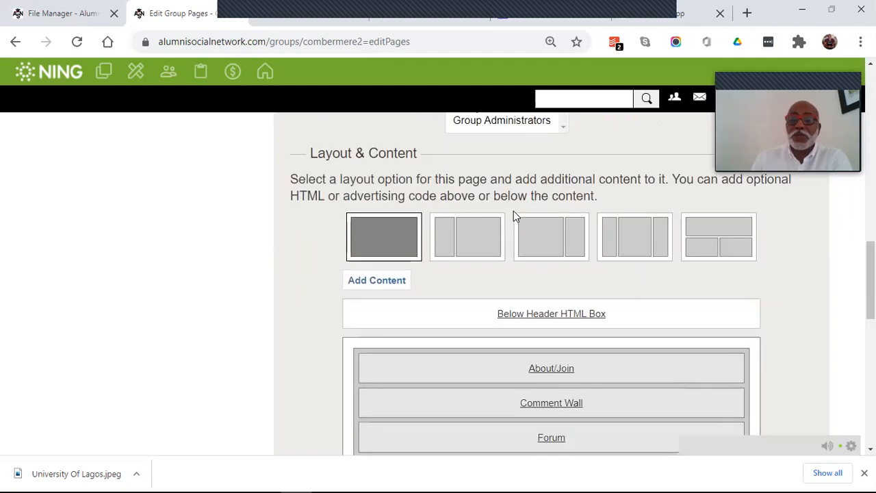
{"action": "scroll", "coordinate": [515, 216], "scroll_direction": "down", "scroll_amount": 1}
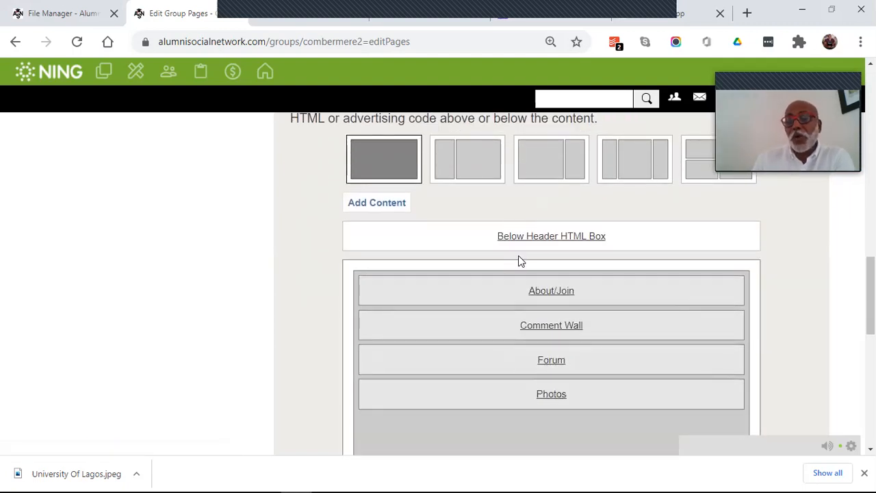
{"action": "scroll", "coordinate": [518, 256], "scroll_direction": "up", "scroll_amount": 1}
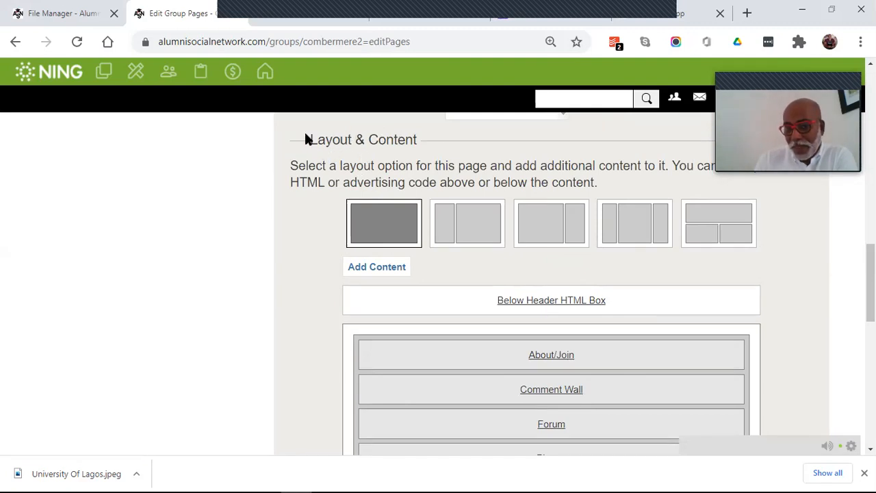
{"action": "left_click", "coordinate": [552, 243]}
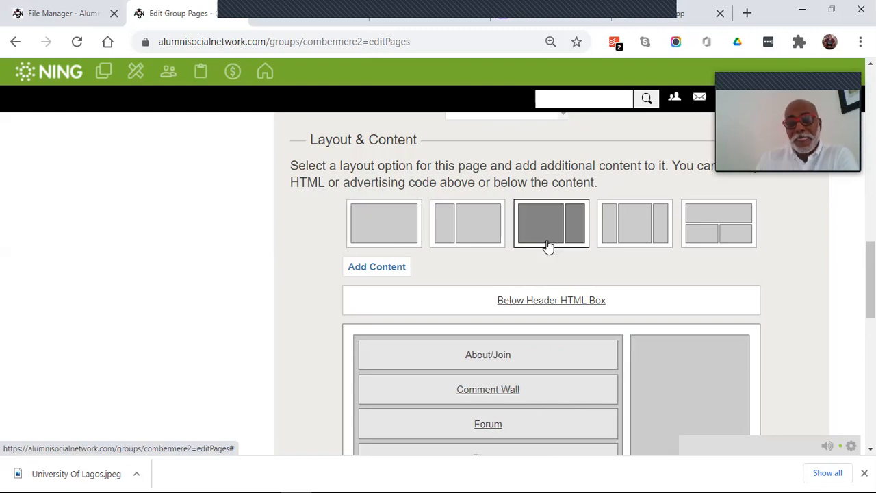
Delete the Comment Wall block from the Home page's main column
{"action": "scroll", "coordinate": [740, 339], "scroll_direction": "down", "scroll_amount": 2}
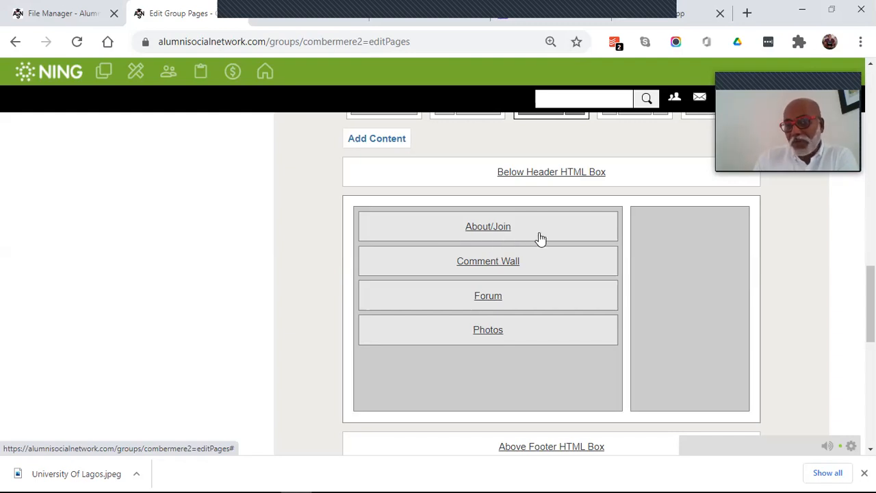
{"action": "left_click", "coordinate": [492, 269]}
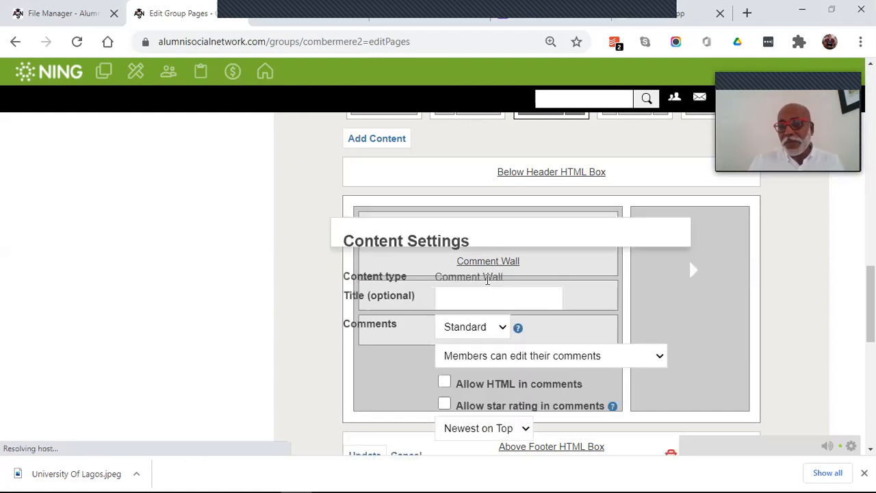
{"action": "scroll", "coordinate": [543, 341], "scroll_direction": "down", "scroll_amount": 1}
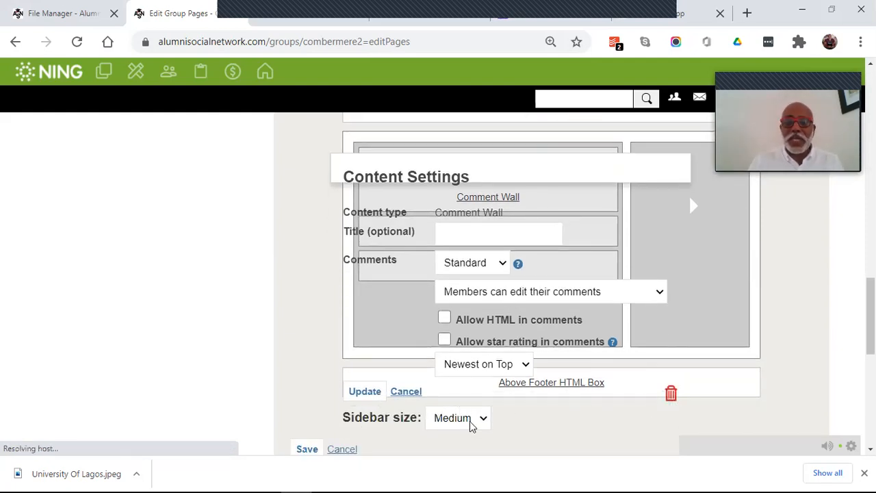
{"action": "scroll", "coordinate": [554, 414], "scroll_direction": "down", "scroll_amount": 1}
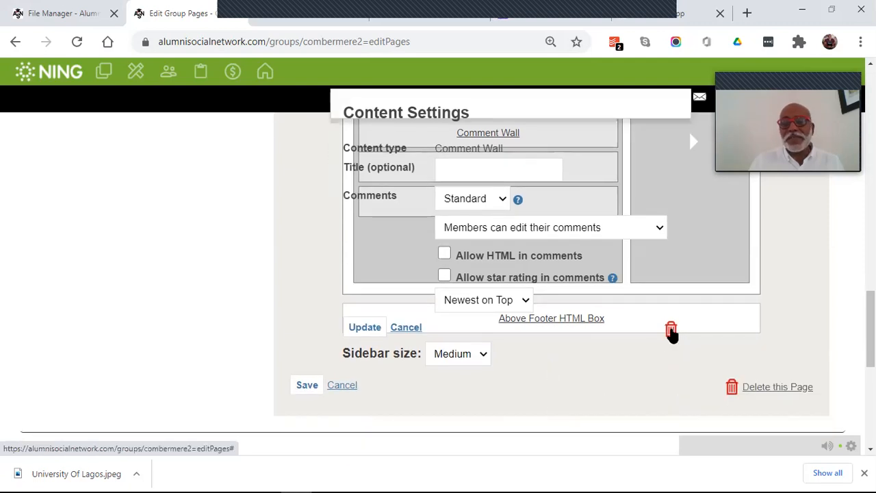
{"action": "left_click", "coordinate": [670, 331]}
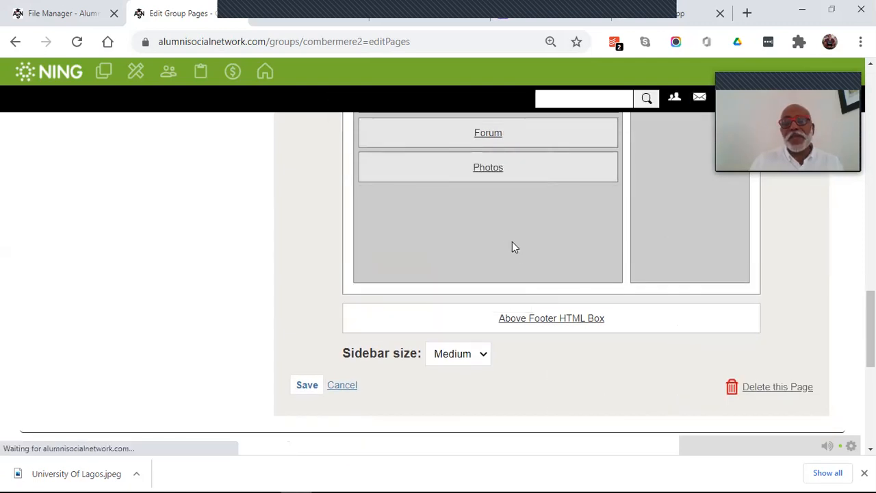
Retitle the Home page's Forum block as Discussion Topics and set its display to Titles Only
{"action": "scroll", "coordinate": [503, 226], "scroll_direction": "up", "scroll_amount": 2}
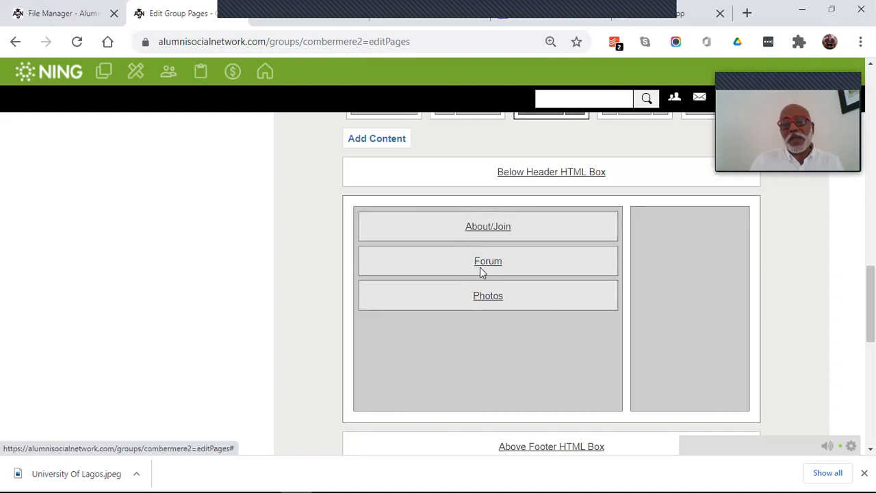
{"action": "left_click", "coordinate": [479, 267]}
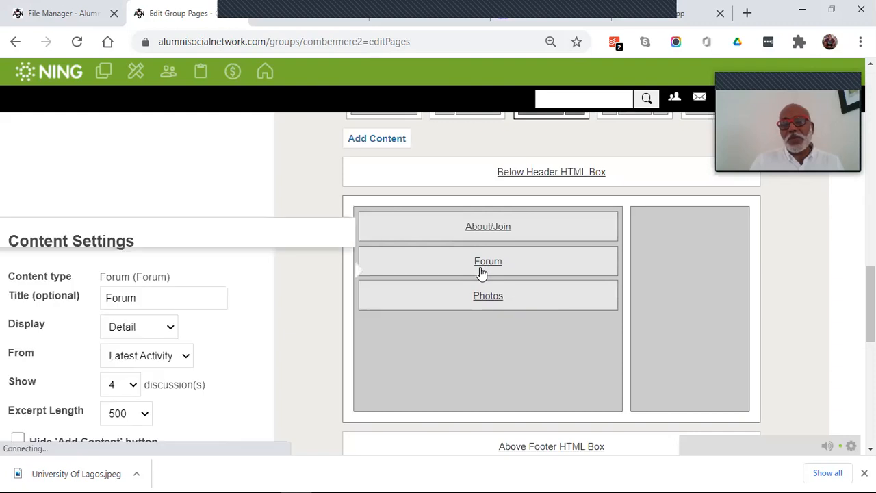
{"action": "double_click", "coordinate": [137, 301]}
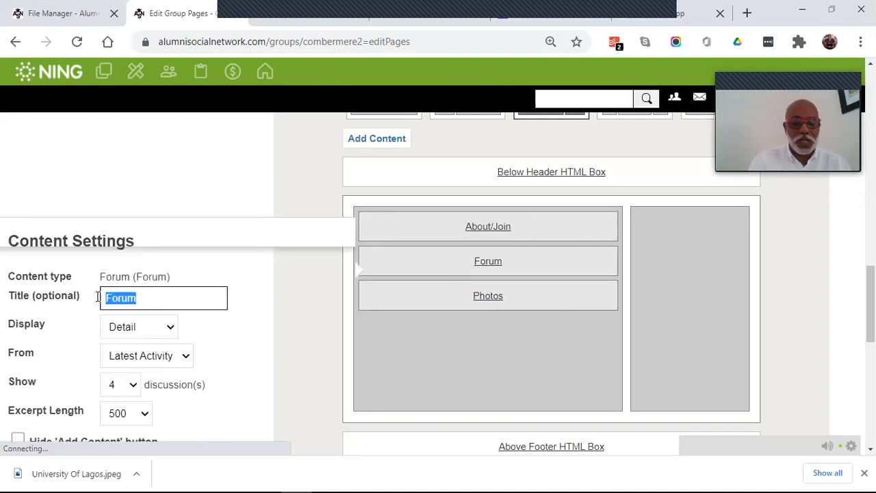
{"action": "type", "text": "Discussion Topics"}
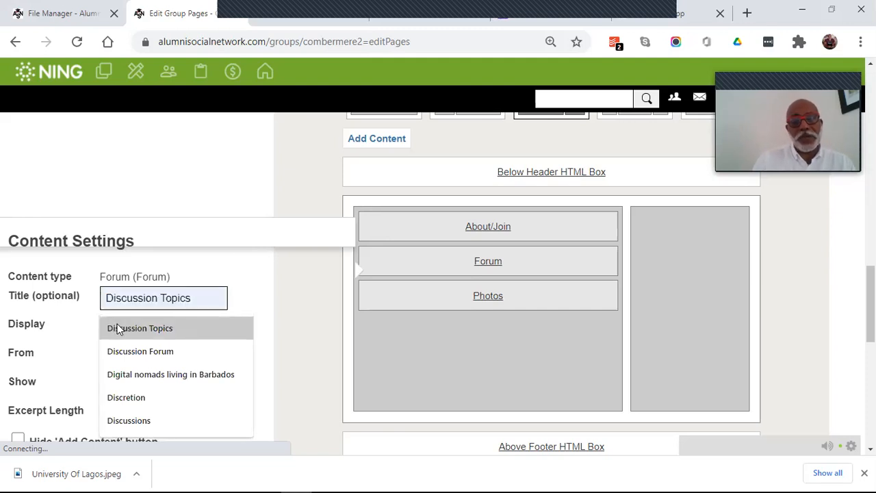
{"action": "left_click", "coordinate": [119, 329]}
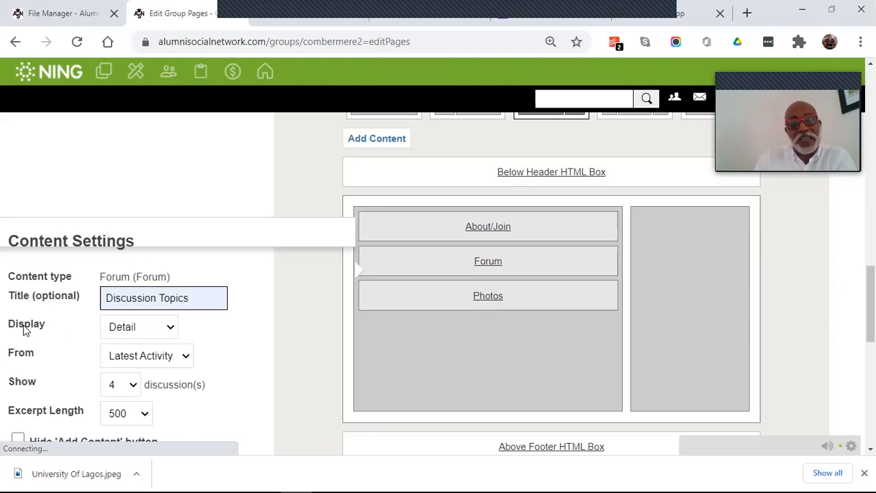
{"action": "left_click", "coordinate": [169, 328]}
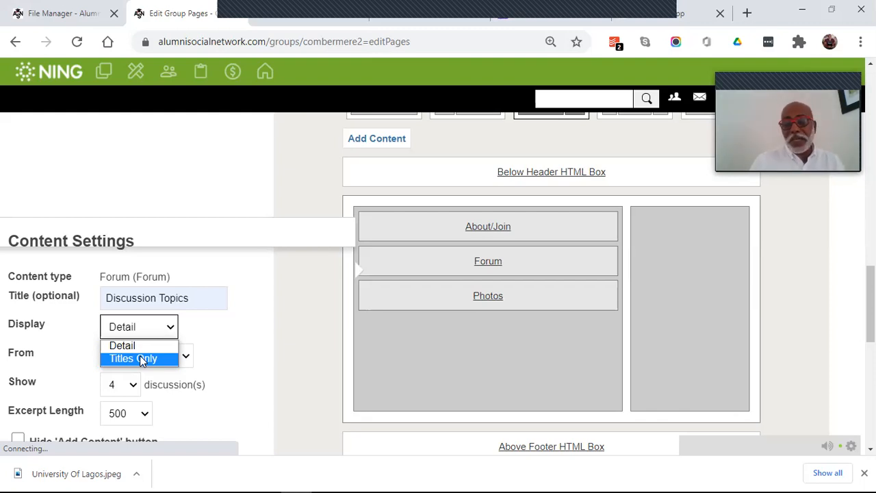
{"action": "left_click", "coordinate": [137, 359]}
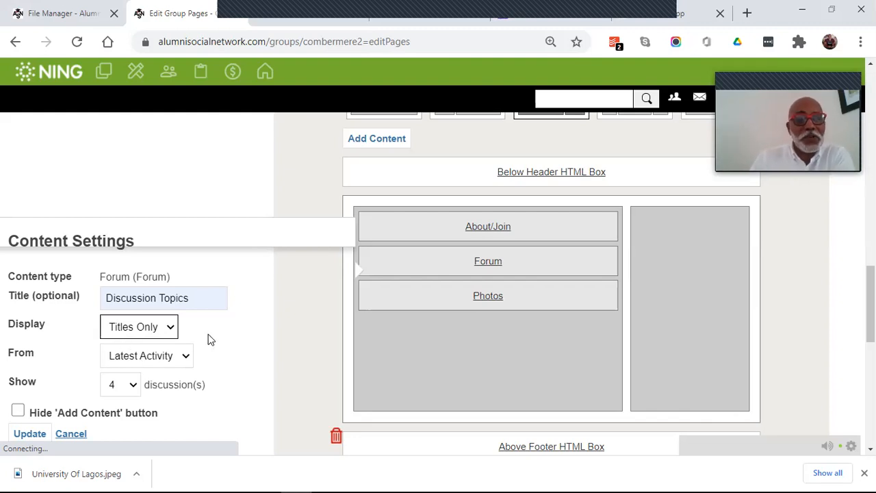
Set the Discussion Topics block to show 10 discussions and update its content settings
{"action": "scroll", "coordinate": [210, 339], "scroll_direction": "down", "scroll_amount": 1}
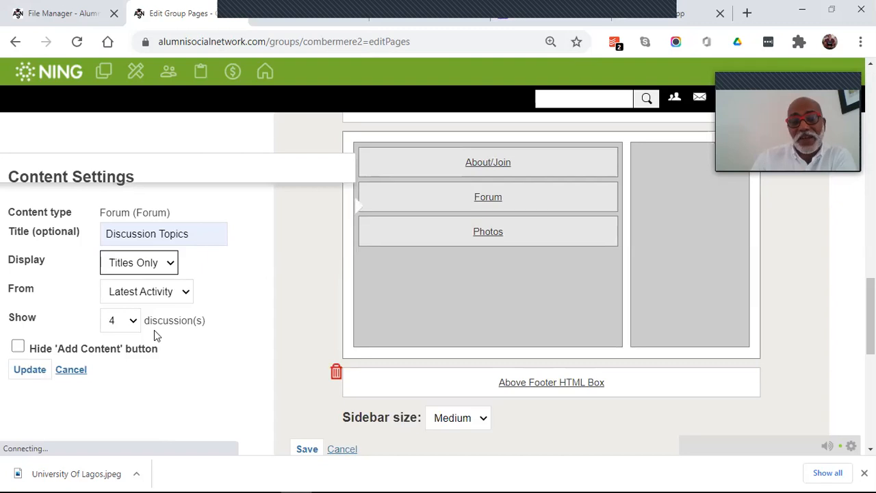
{"action": "left_click", "coordinate": [132, 322]}
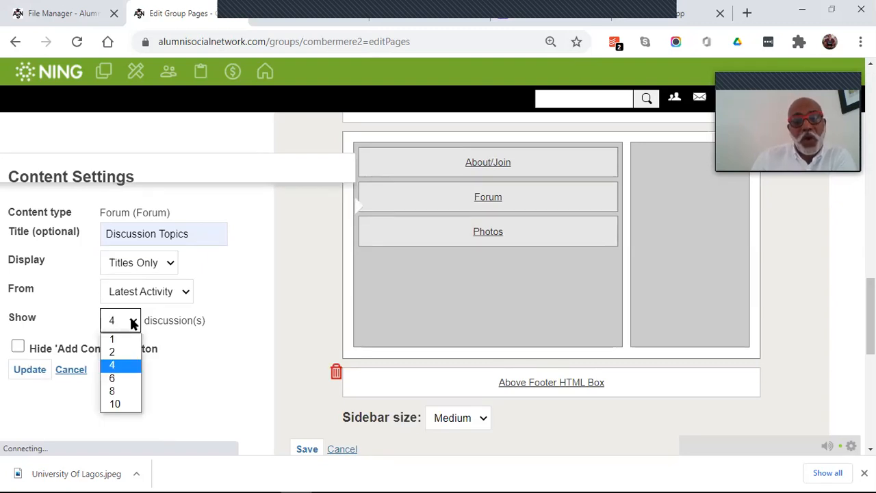
{"action": "left_click", "coordinate": [116, 404]}
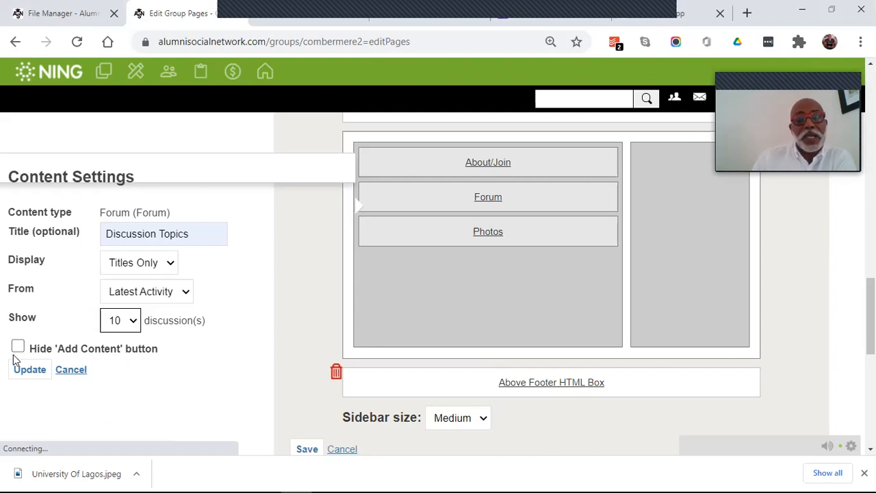
{"action": "left_click", "coordinate": [31, 373]}
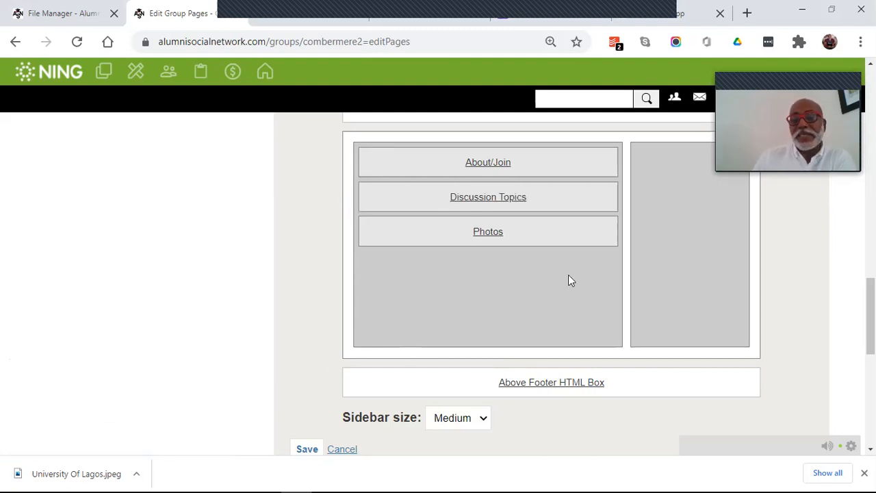
Move the Discussion Topics block from the main column into the narrow sidebar column
{"action": "scroll", "coordinate": [568, 281], "scroll_direction": "up", "scroll_amount": 2}
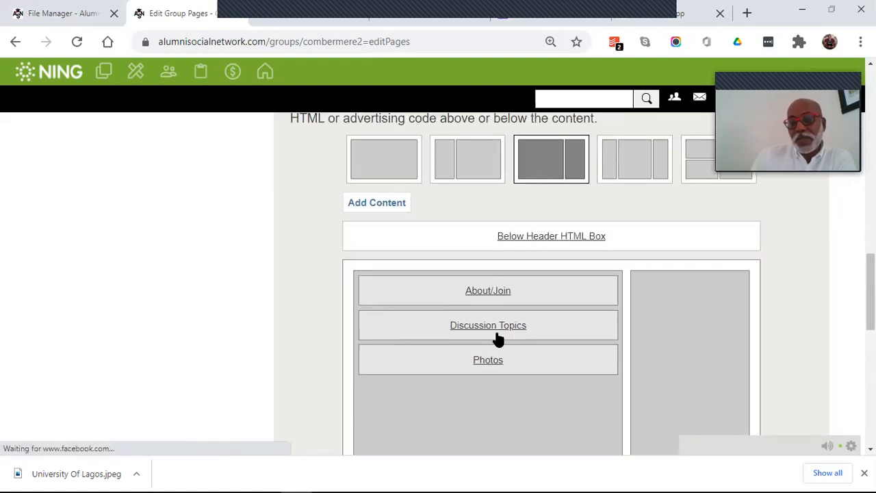
{"action": "left_click_drag", "start_coordinate": [495, 339], "coordinate": [703, 302]}
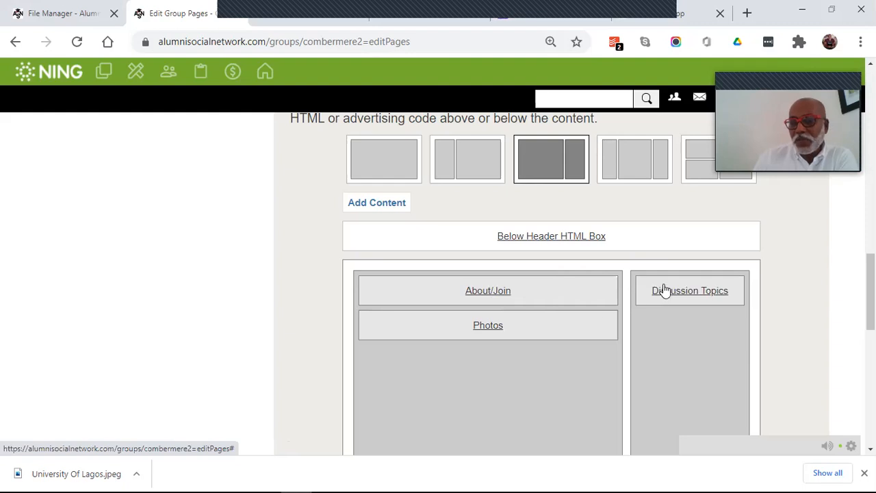
{"action": "left_click_drag", "start_coordinate": [657, 291], "coordinate": [481, 329]}
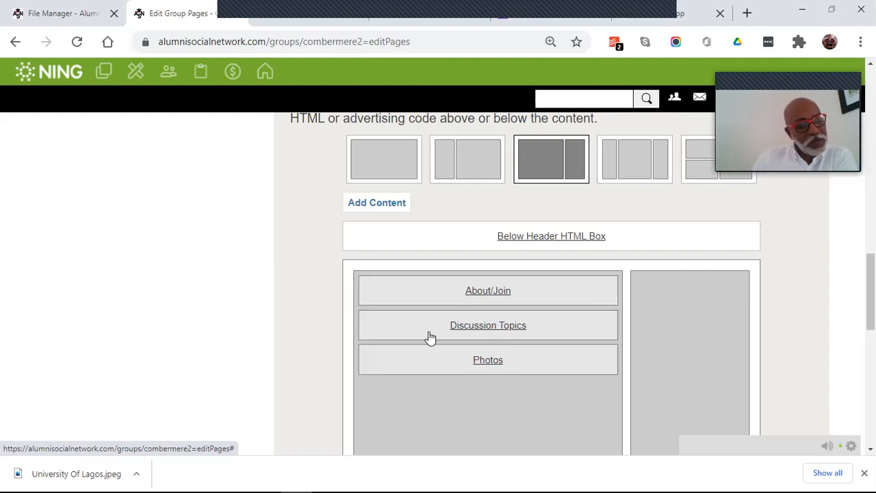
{"action": "left_click_drag", "start_coordinate": [433, 334], "coordinate": [720, 315]}
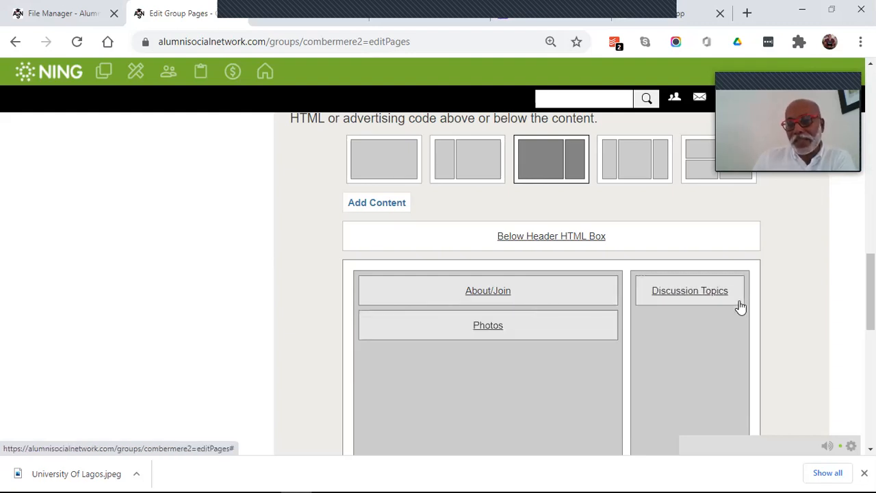
Delete the Photos block from the Home page's main column
{"action": "right_click", "coordinate": [460, 329]}
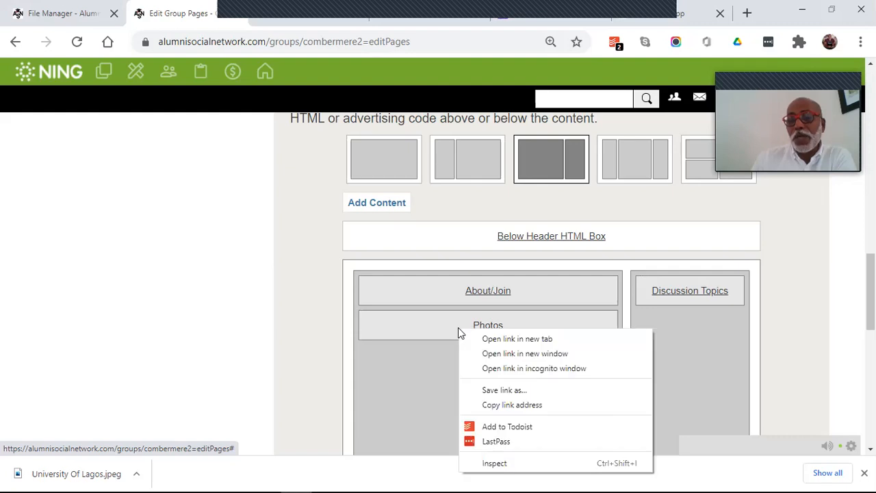
{"action": "left_click", "coordinate": [460, 330]}
{"action": "scroll", "coordinate": [305, 333], "scroll_direction": "down", "scroll_amount": 2}
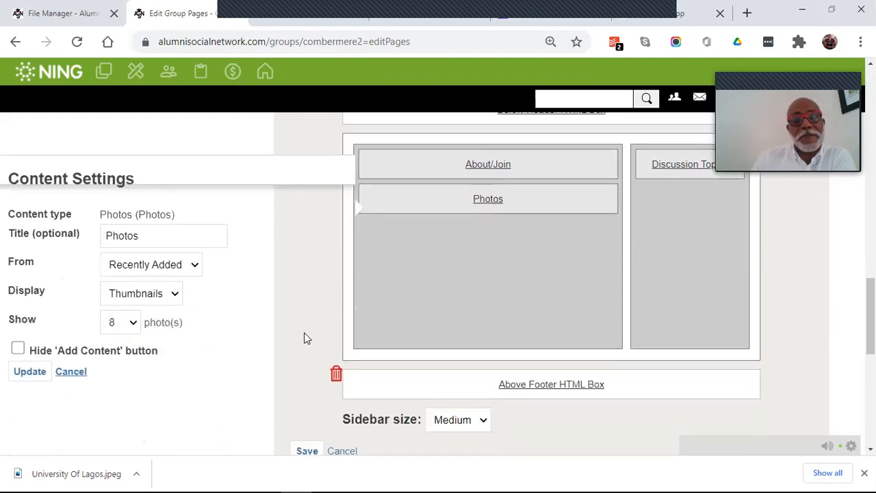
{"action": "left_click", "coordinate": [337, 377]}
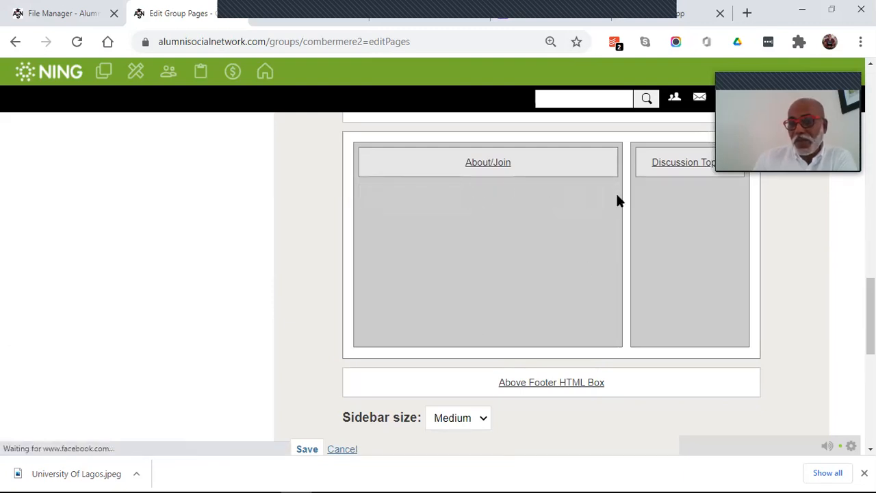
Start a new content block of type Members for the Home page and title it Members
{"action": "scroll", "coordinate": [659, 219], "scroll_direction": "up", "scroll_amount": 2}
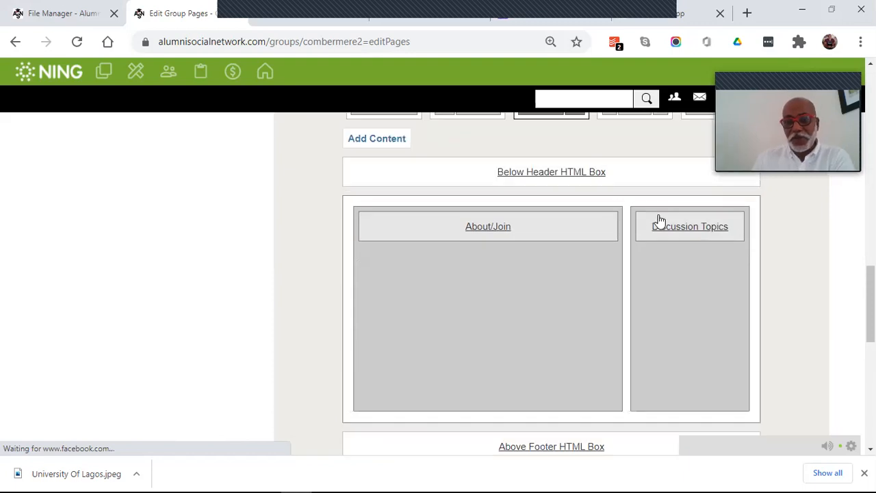
{"action": "left_click", "coordinate": [390, 210]}
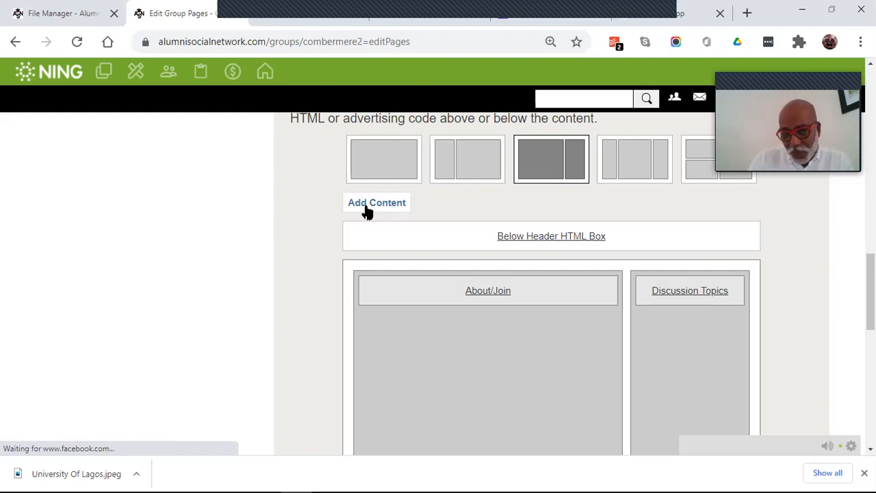
{"action": "left_click", "coordinate": [379, 203]}
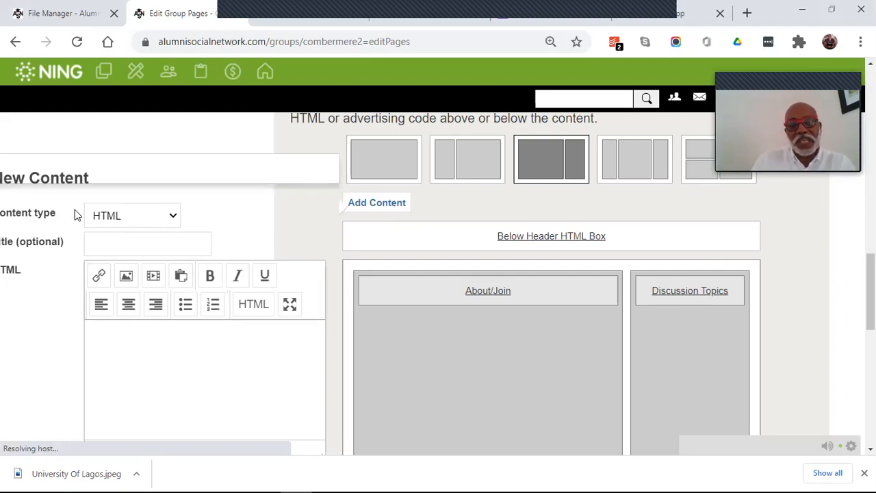
{"action": "left_click", "coordinate": [169, 220]}
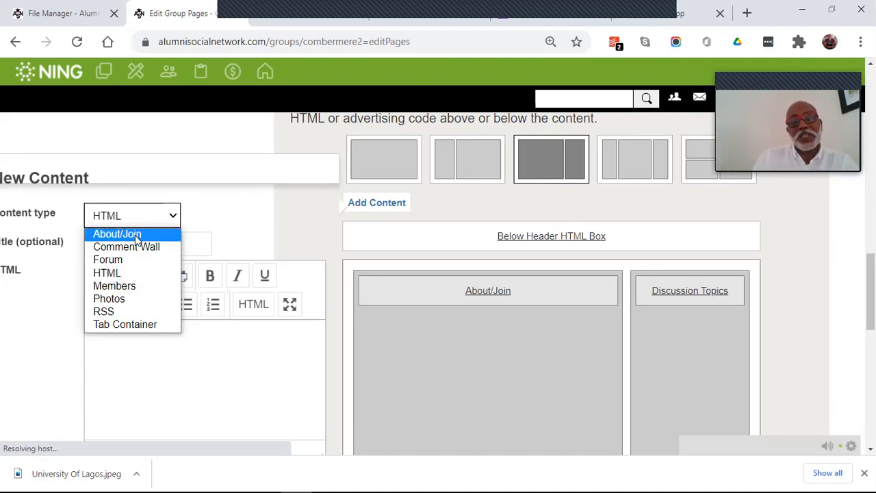
{"action": "left_click", "coordinate": [125, 286]}
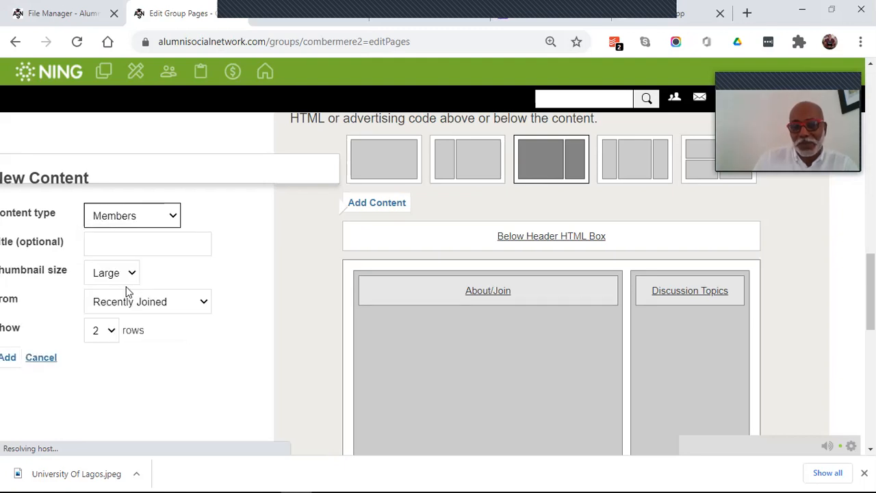
{"action": "left_click", "coordinate": [130, 245]}
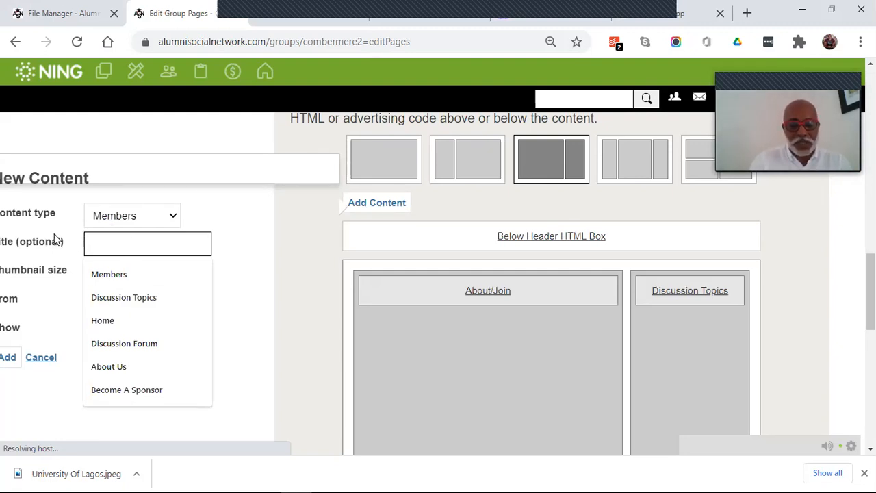
{"action": "key", "text": "ctrl+minus"}
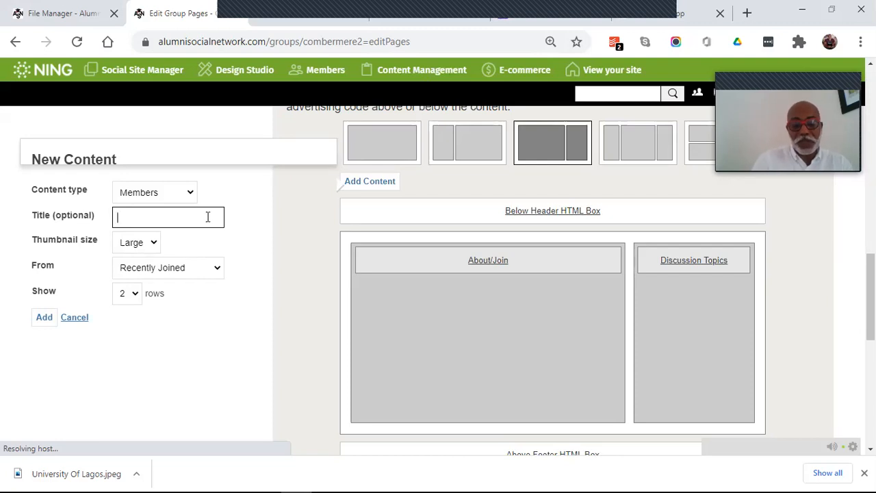
{"action": "type", "text": "me"}
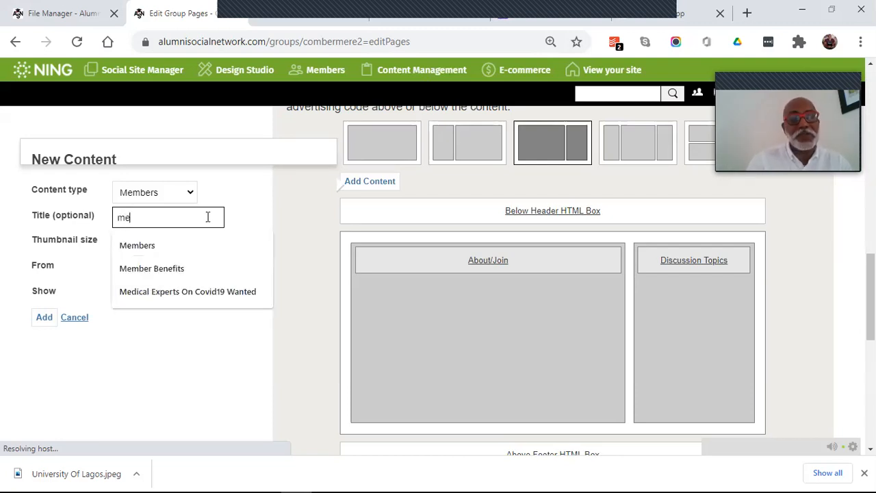
{"action": "left_click", "coordinate": [151, 244]}
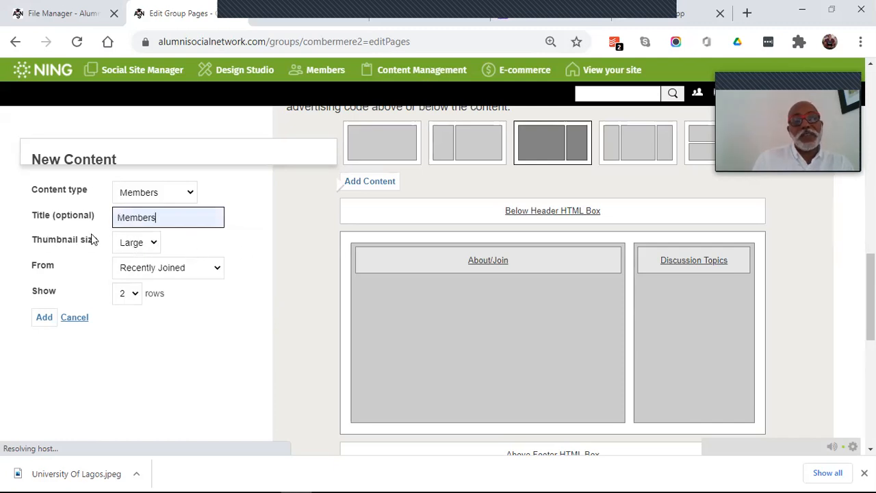
Set the new Members block to Large thumbnails, Recently Joined members and 5 rows, and add it to the page
{"action": "left_click", "coordinate": [152, 241]}
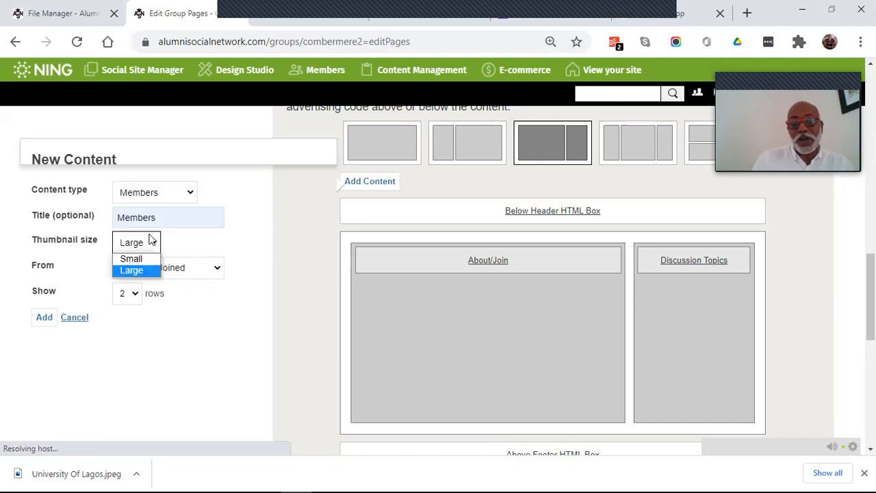
{"action": "left_click", "coordinate": [136, 271]}
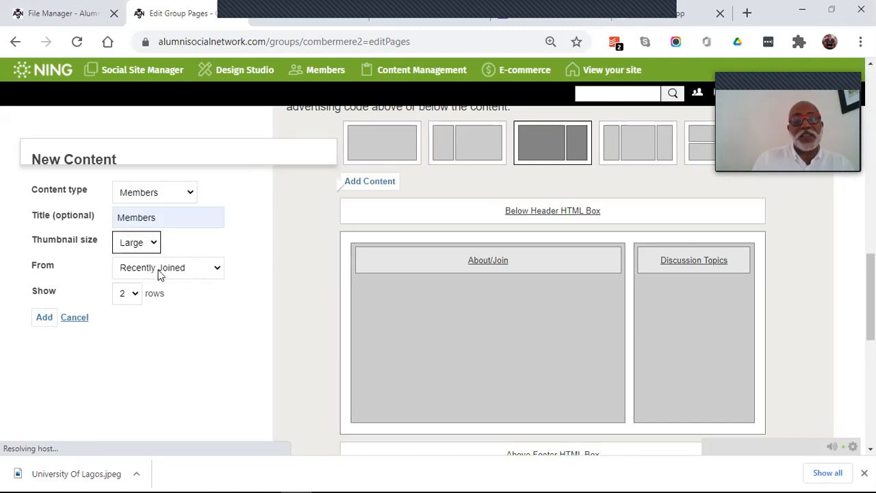
{"action": "left_click", "coordinate": [211, 270]}
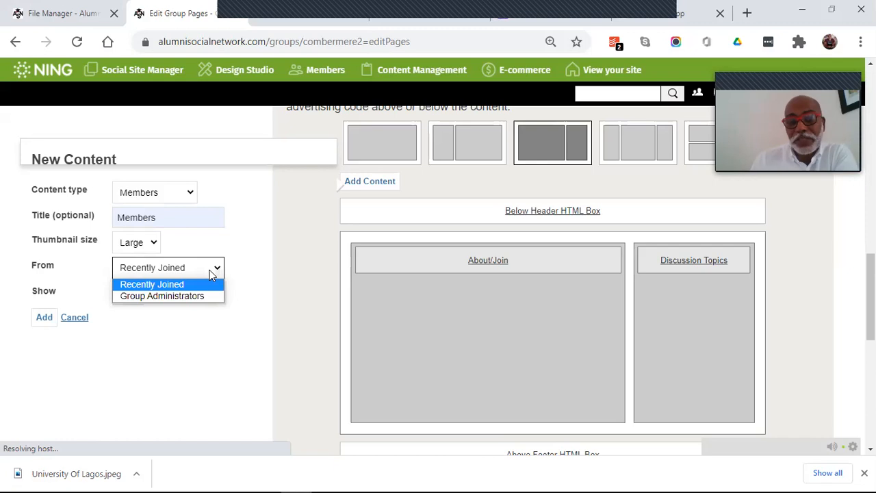
{"action": "left_click", "coordinate": [171, 284]}
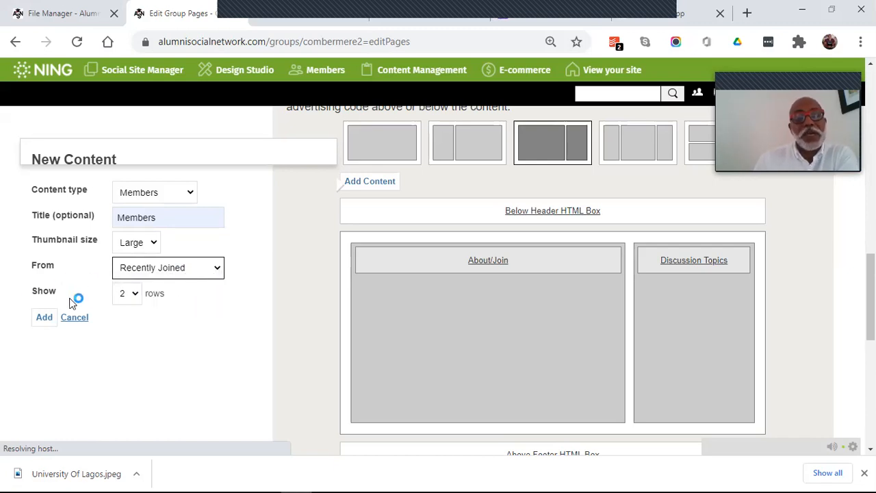
{"action": "left_click", "coordinate": [135, 298]}
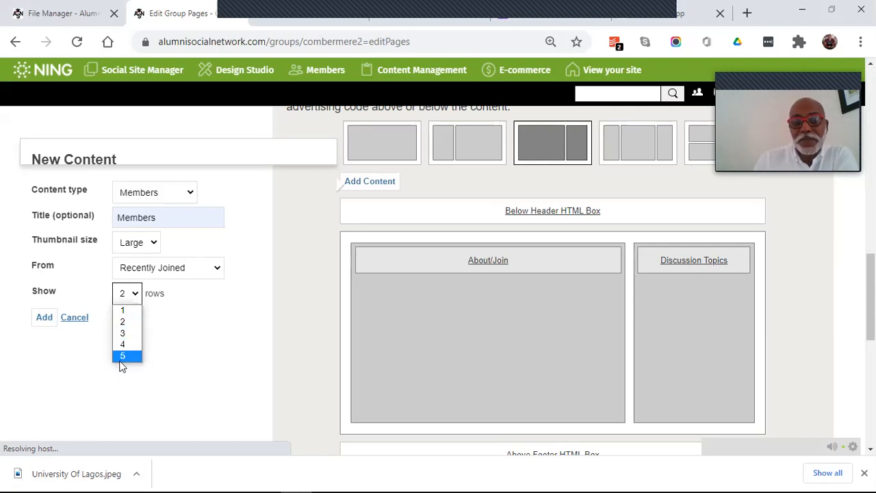
{"action": "left_click", "coordinate": [122, 356]}
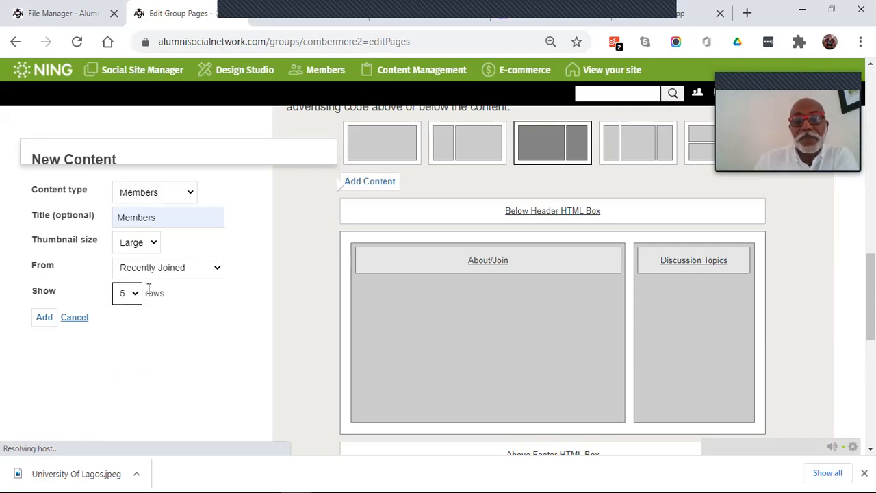
{"action": "left_click", "coordinate": [44, 318]}
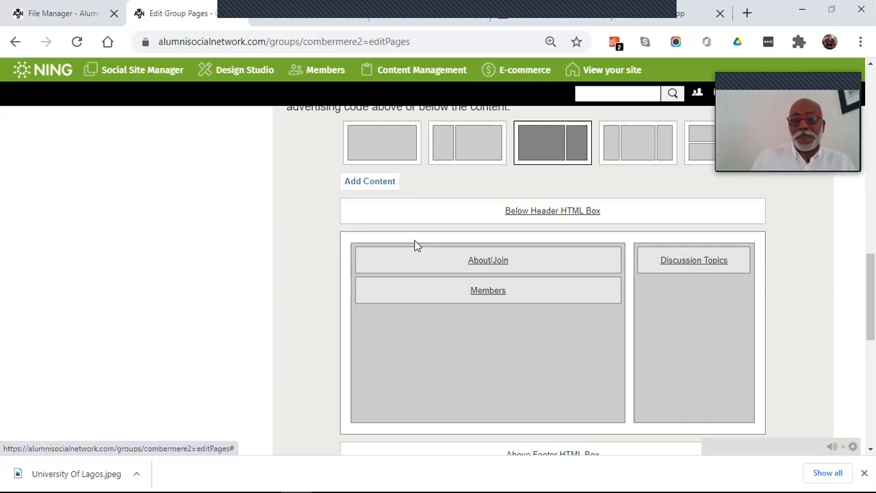
Add an empty HTML content block titled Our Sponsors to the Home page
{"action": "left_click", "coordinate": [368, 183]}
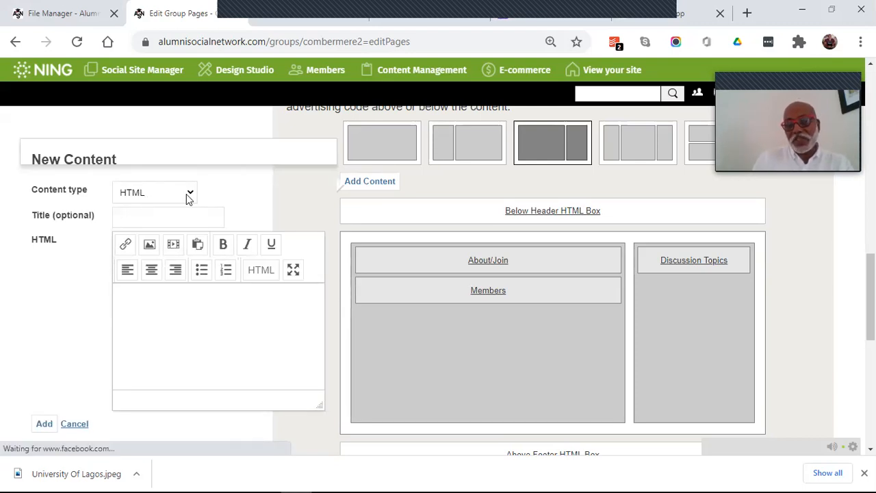
{"action": "left_click", "coordinate": [148, 217]}
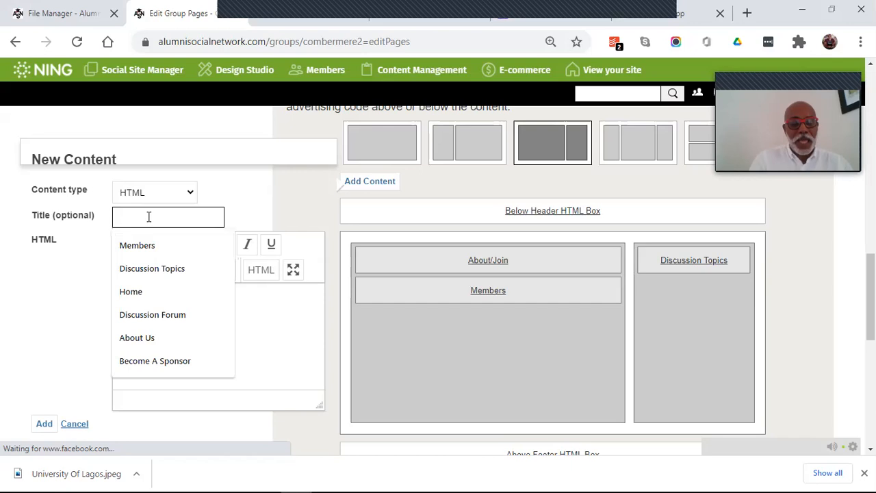
{"action": "type", "text": "Our Sponsors"}
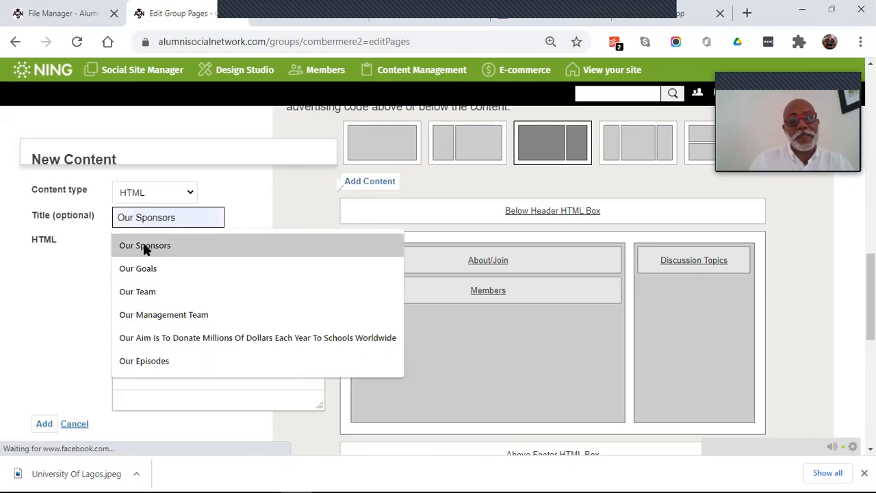
{"action": "left_click", "coordinate": [143, 246]}
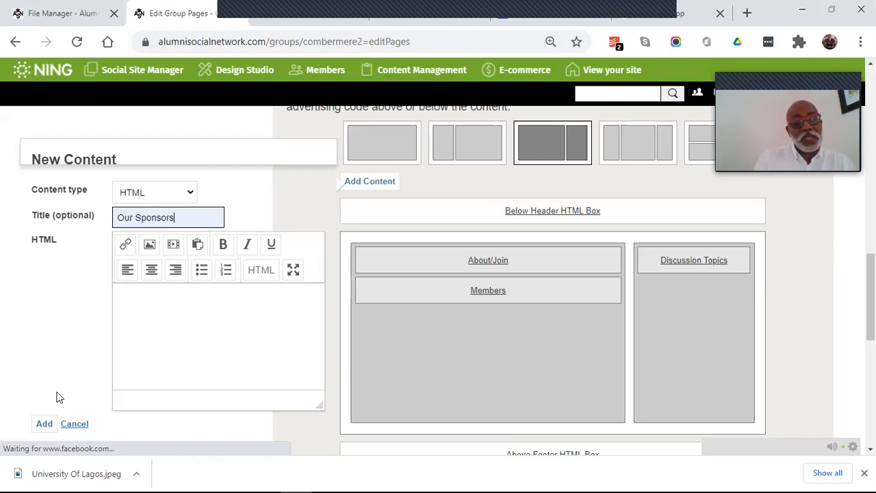
{"action": "left_click", "coordinate": [40, 425]}
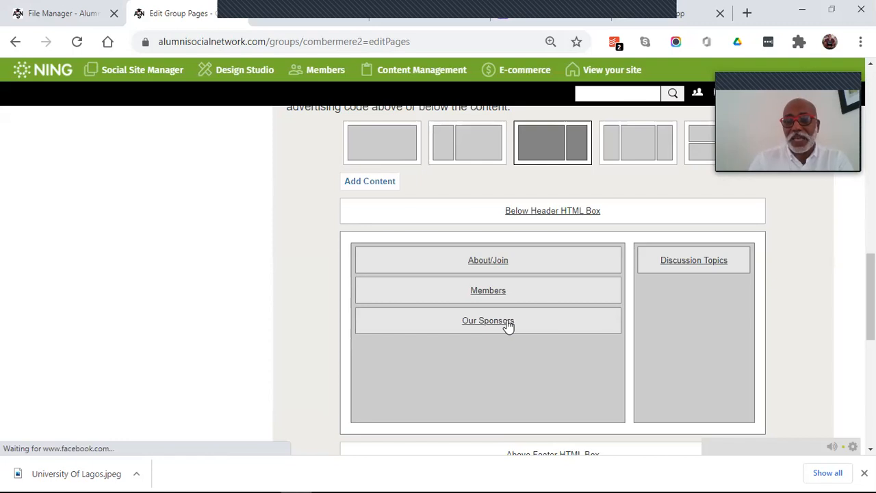
Save the Home page with its new layout and content blocks
{"action": "scroll", "coordinate": [405, 326], "scroll_direction": "down", "scroll_amount": 2}
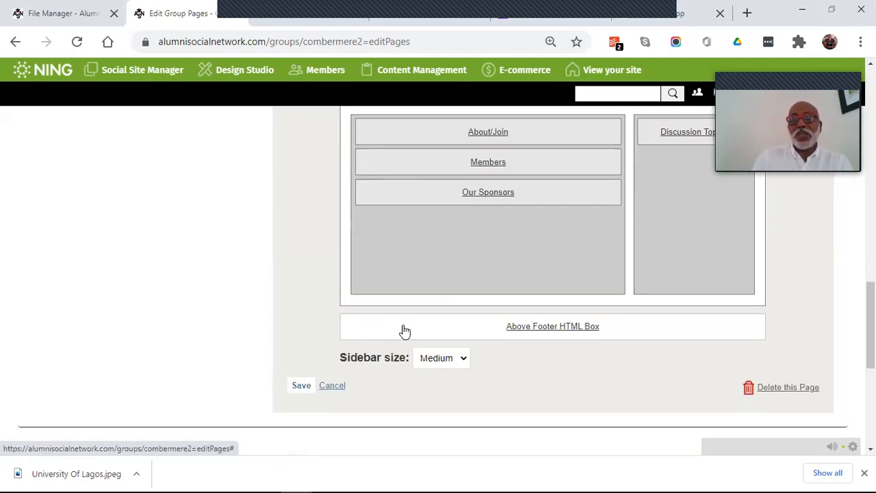
{"action": "left_click", "coordinate": [302, 387]}
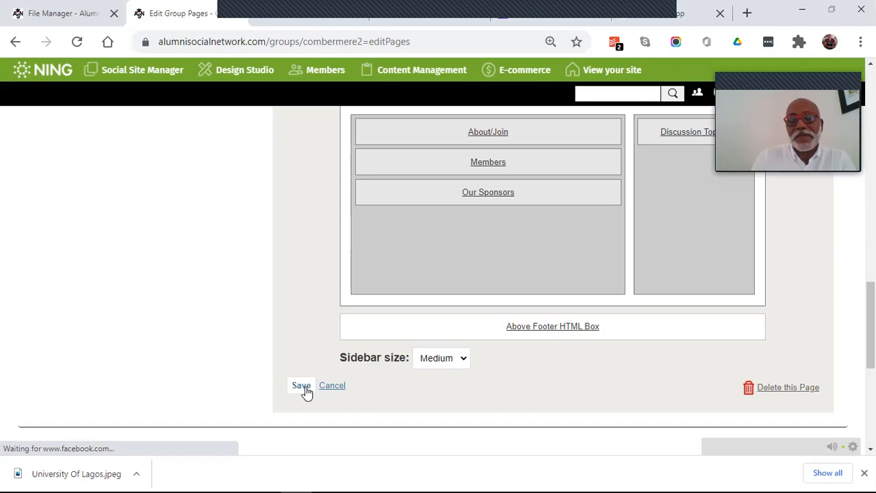
{"action": "left_click", "coordinate": [301, 386]}
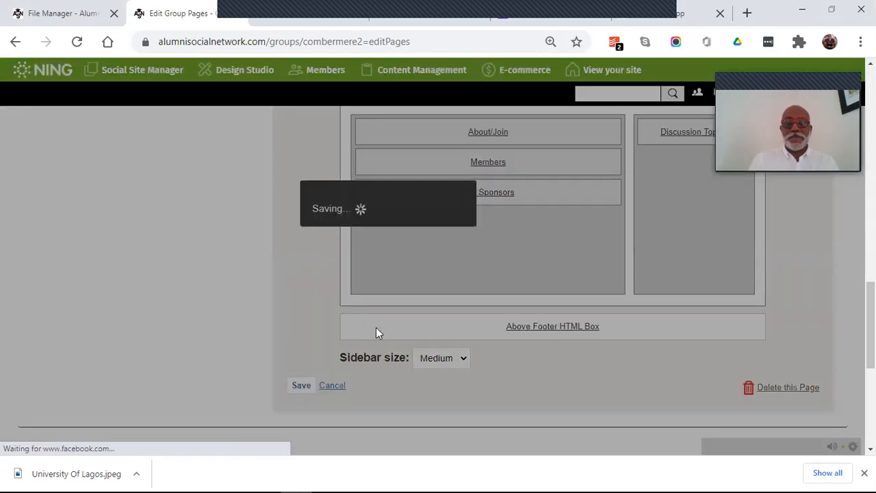
Start a new page of type Events for the Combermere School group and set its tab title to Events
{"action": "scroll", "coordinate": [664, 289], "scroll_direction": "up", "scroll_amount": 3}
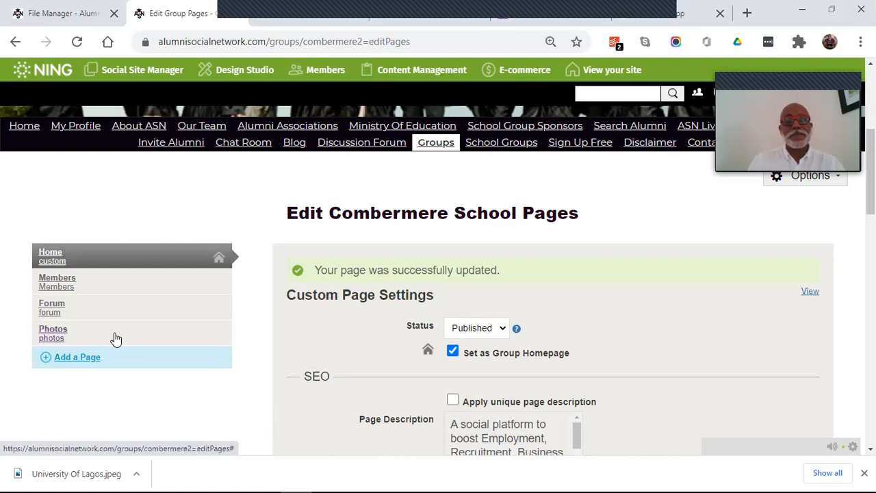
{"action": "left_click", "coordinate": [78, 361]}
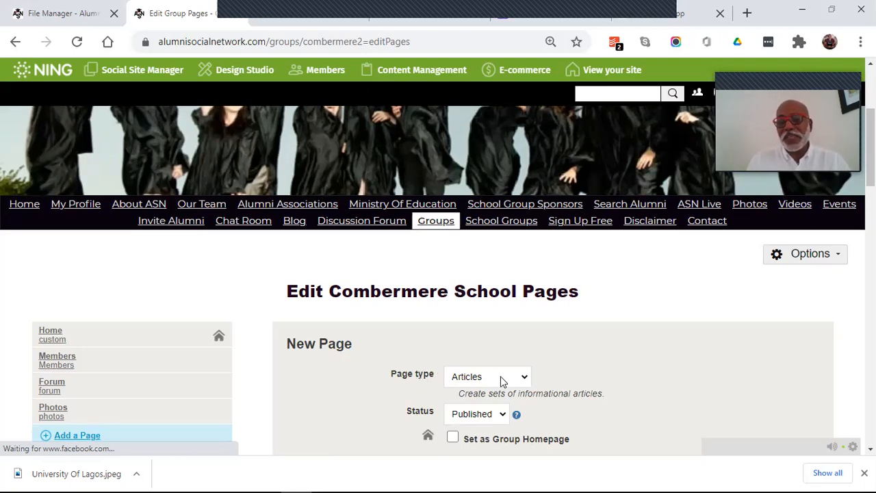
{"action": "left_click", "coordinate": [522, 382]}
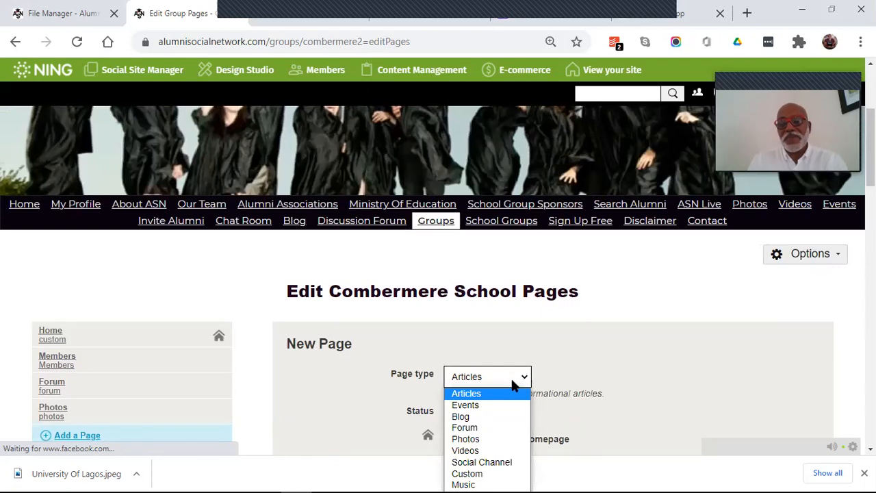
{"action": "left_click", "coordinate": [471, 406]}
{"action": "scroll", "coordinate": [605, 347], "scroll_direction": "down", "scroll_amount": 1}
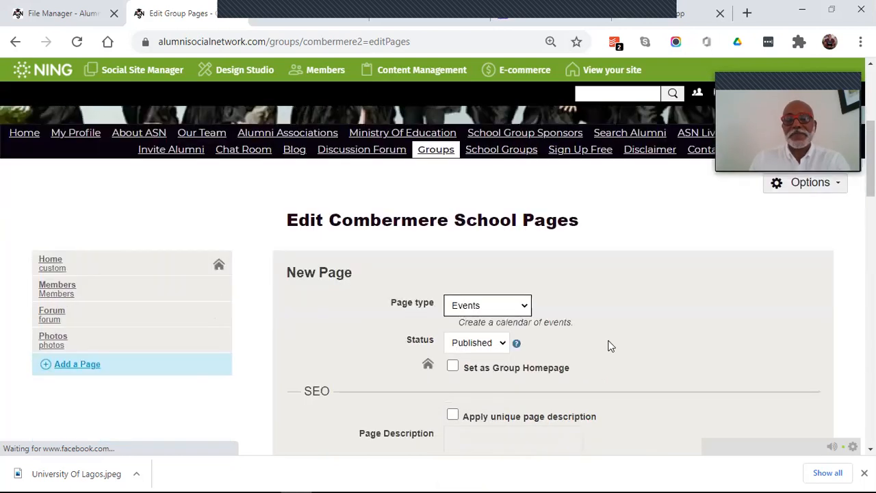
{"action": "scroll", "coordinate": [465, 333], "scroll_direction": "down", "scroll_amount": 2}
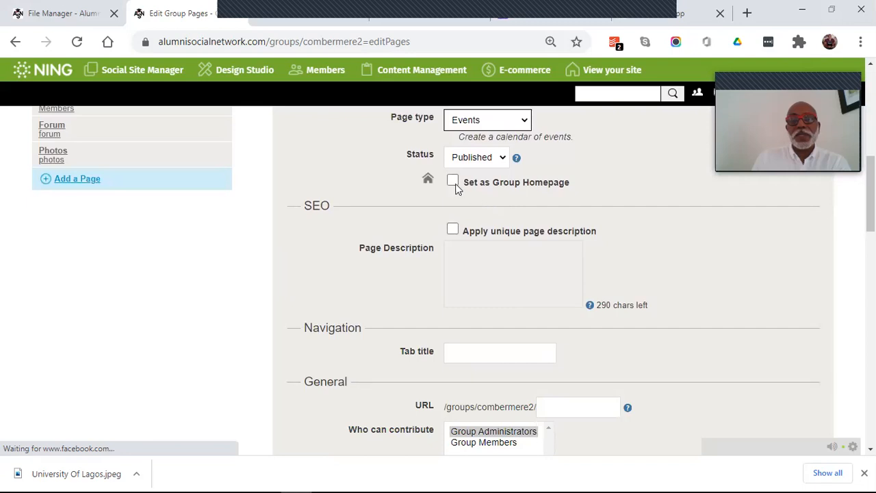
{"action": "scroll", "coordinate": [407, 332], "scroll_direction": "down", "scroll_amount": 1}
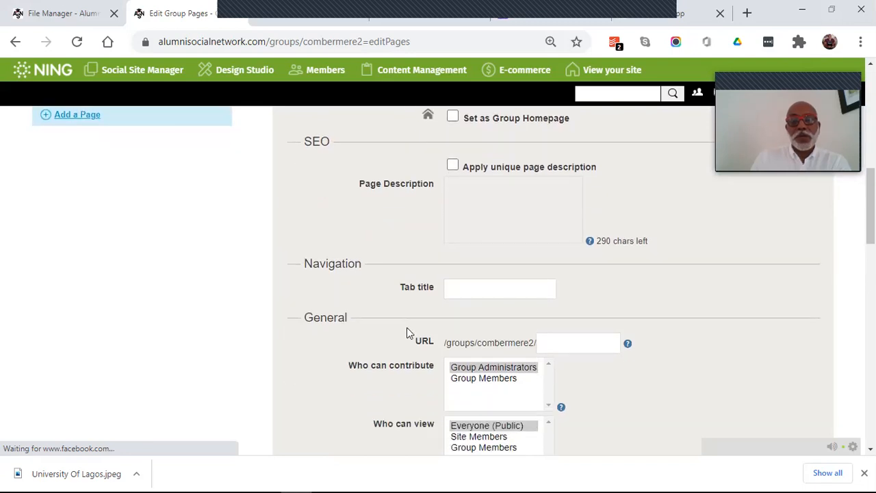
{"action": "left_click", "coordinate": [470, 288]}
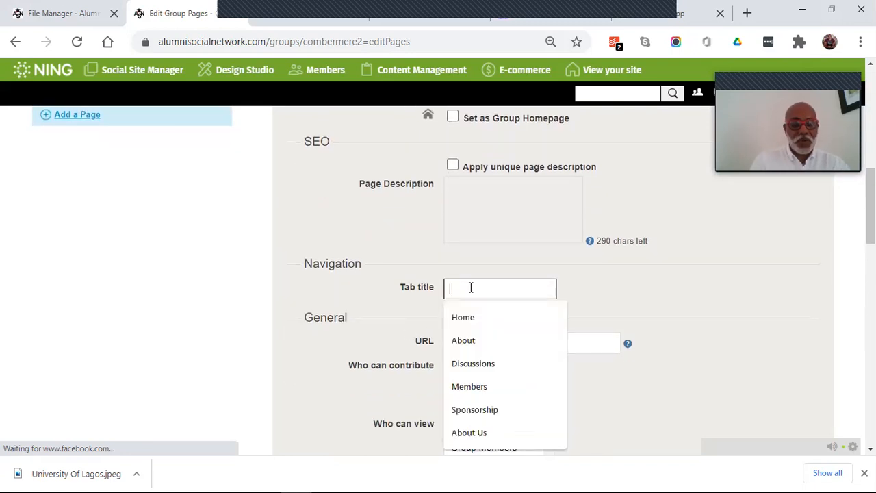
{"action": "type", "text": "Events"}
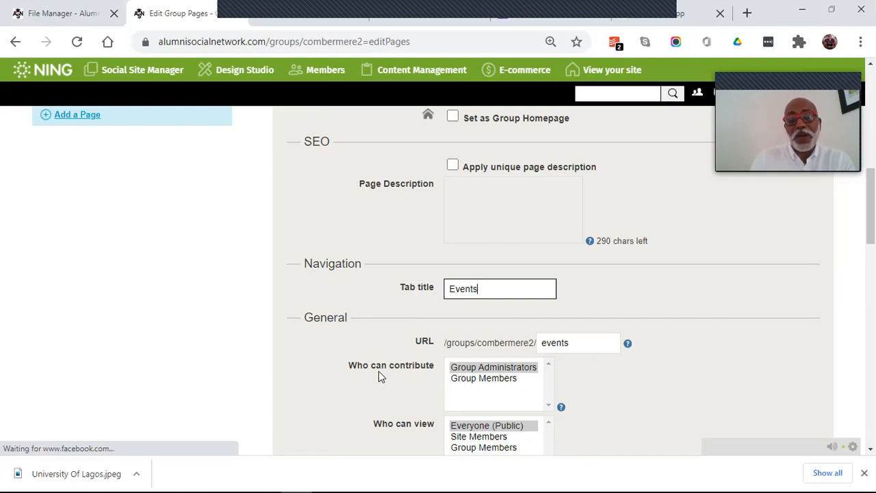
Allow Group Members to contribute to the Events page and restrict viewing to Group Members
{"action": "left_click", "coordinate": [483, 378]}
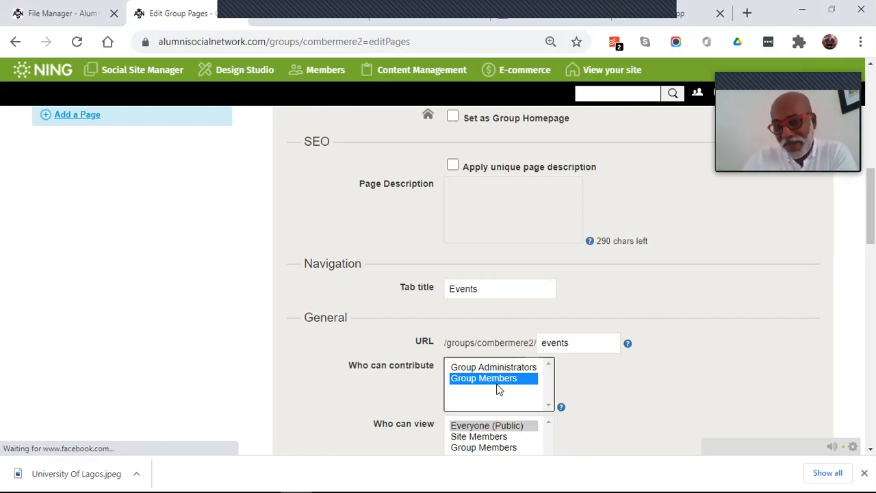
{"action": "scroll", "coordinate": [563, 362], "scroll_direction": "down", "scroll_amount": 3}
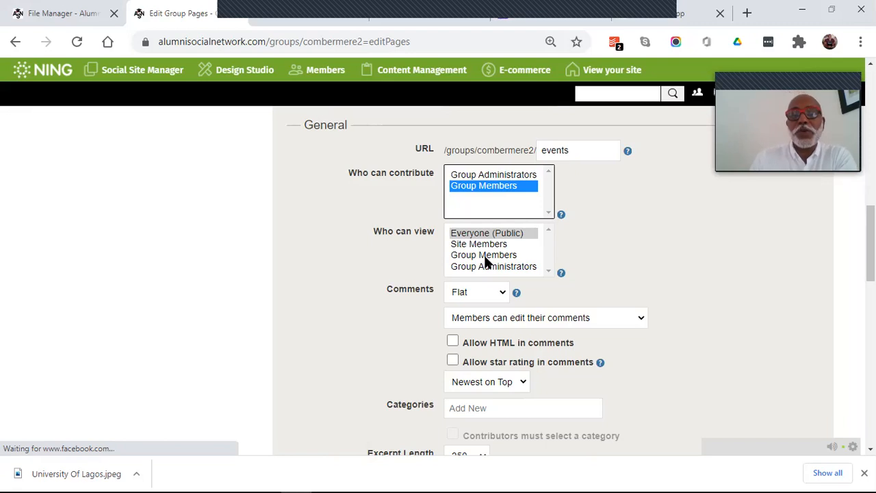
{"action": "left_click", "coordinate": [499, 256]}
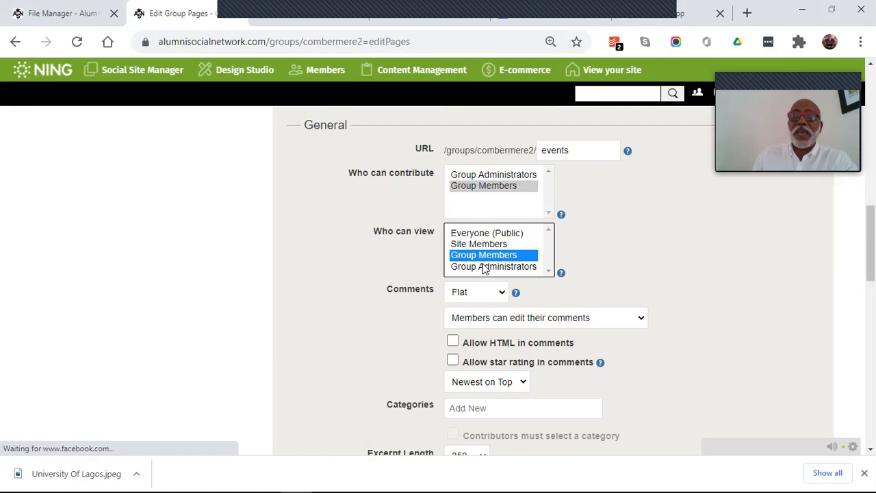
Set the comment style of the Events page to Threaded
{"action": "scroll", "coordinate": [692, 282], "scroll_direction": "down", "scroll_amount": 1}
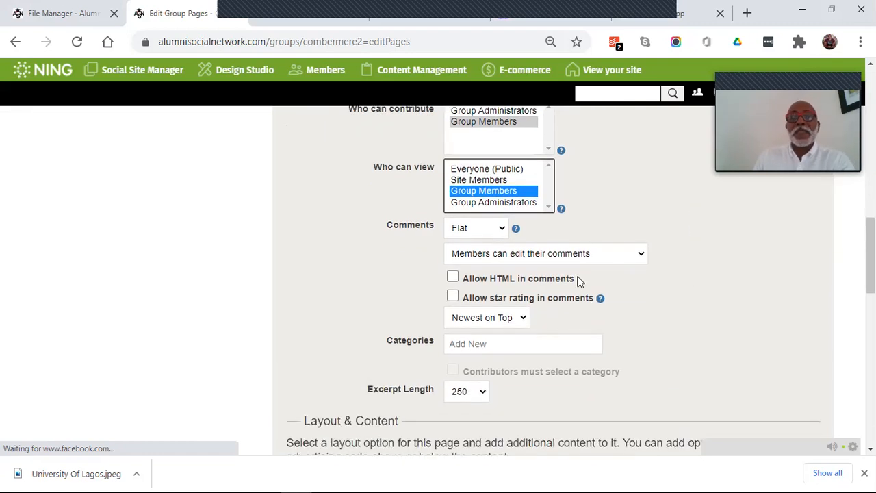
{"action": "left_click", "coordinate": [499, 229]}
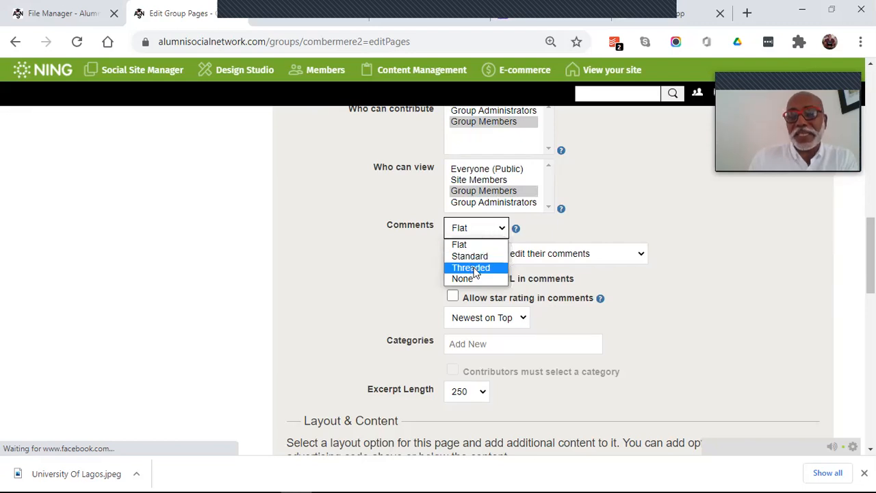
{"action": "left_click", "coordinate": [474, 268]}
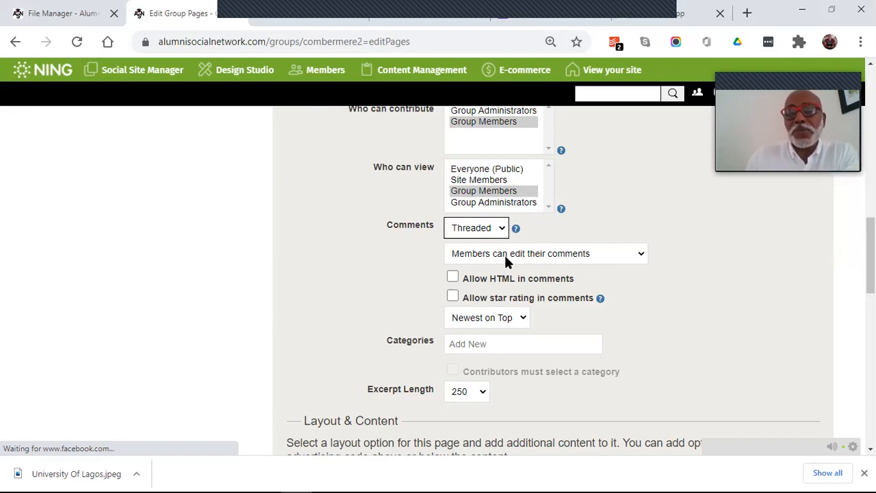
Try the option that members can't edit their comments, and restore the one that lets members edit them
{"action": "left_click", "coordinate": [640, 254]}
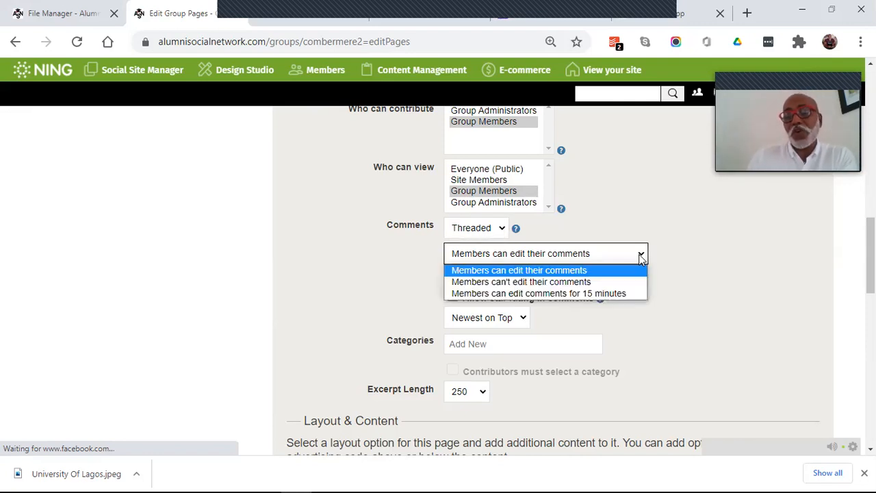
{"action": "left_click", "coordinate": [512, 282]}
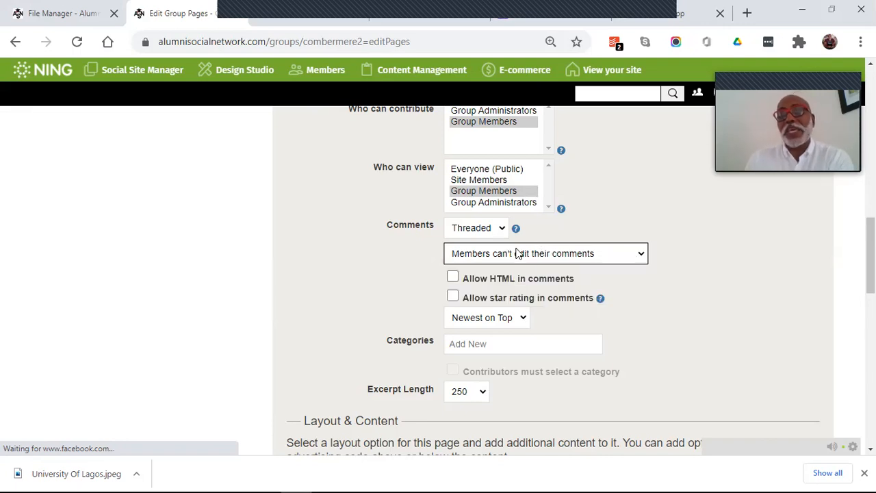
{"action": "left_click", "coordinate": [640, 253]}
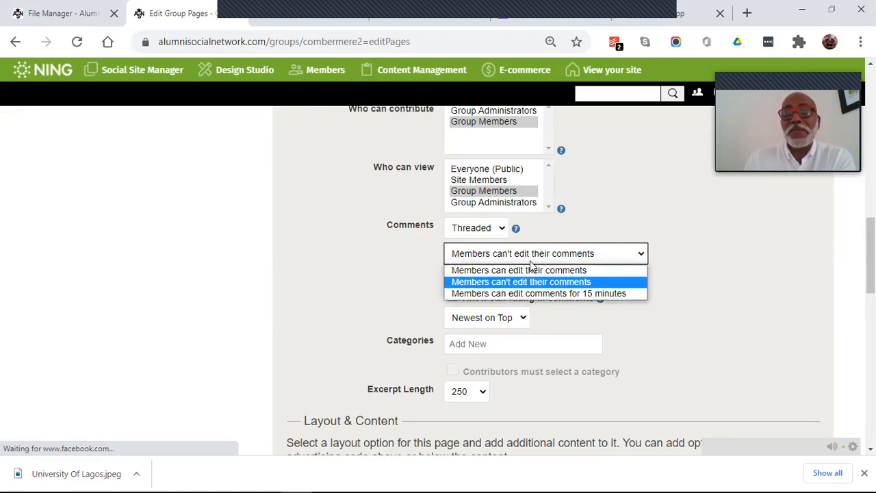
{"action": "left_click", "coordinate": [518, 270]}
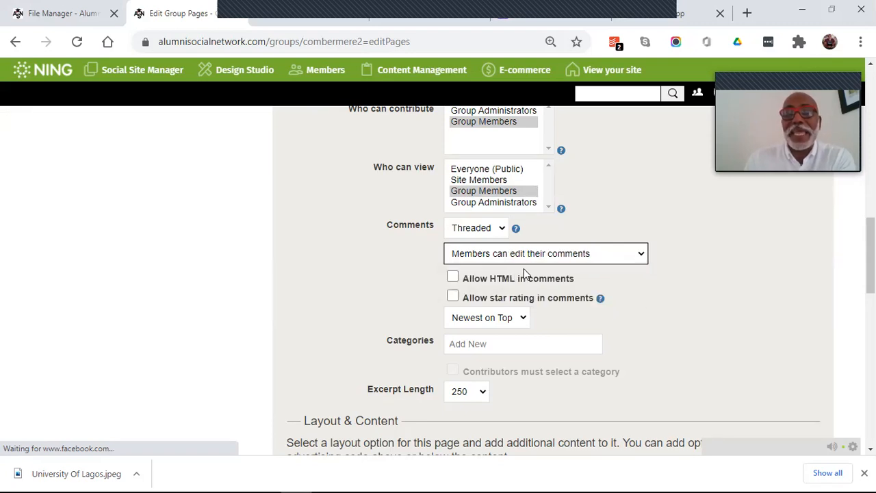
Allow HTML, file uploads for HTML comments and star rating in the Events page's comments
{"action": "left_click", "coordinate": [453, 276]}
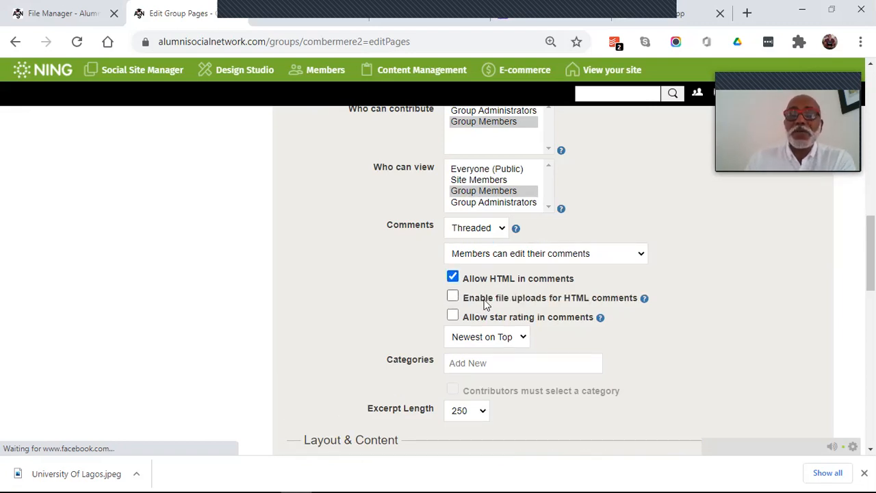
{"action": "left_click", "coordinate": [452, 296]}
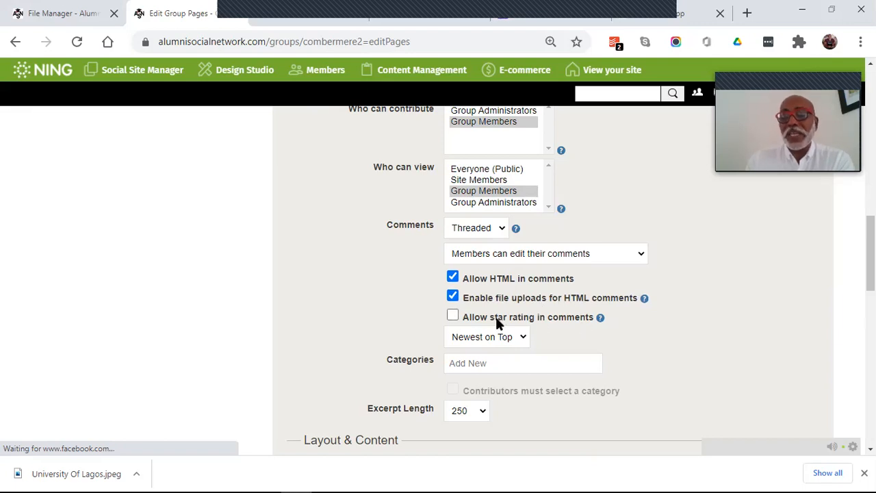
{"action": "left_click", "coordinate": [452, 316]}
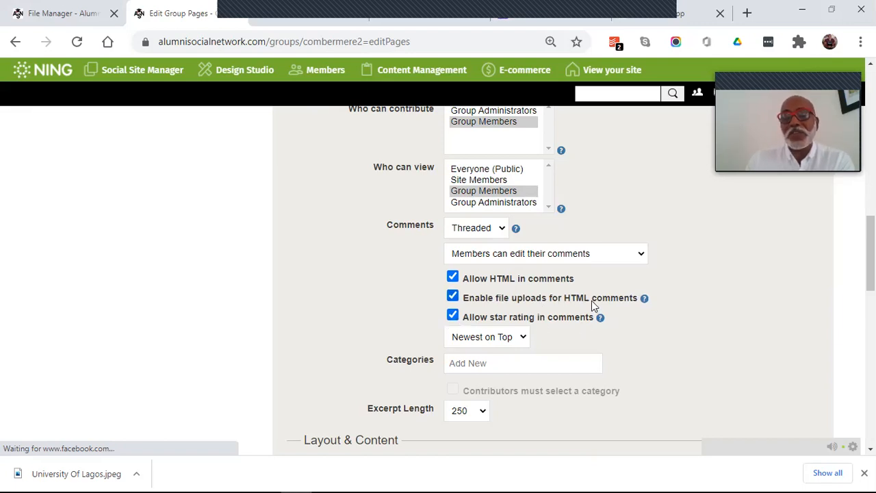
Add an empty HTML content block titled Our Sponsors to the Events page layout
{"action": "scroll", "coordinate": [596, 298], "scroll_direction": "down", "scroll_amount": 2}
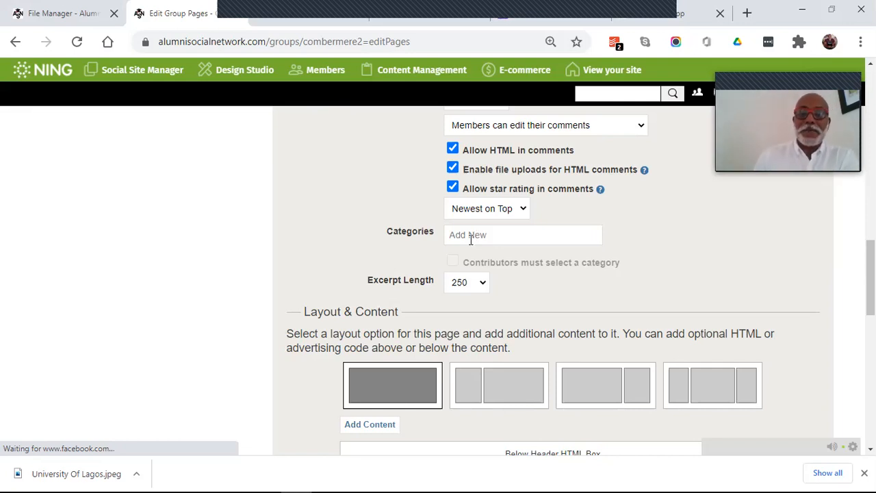
{"action": "scroll", "coordinate": [471, 238], "scroll_direction": "down", "scroll_amount": 4}
{"action": "scroll", "coordinate": [479, 274], "scroll_direction": "up", "scroll_amount": 1}
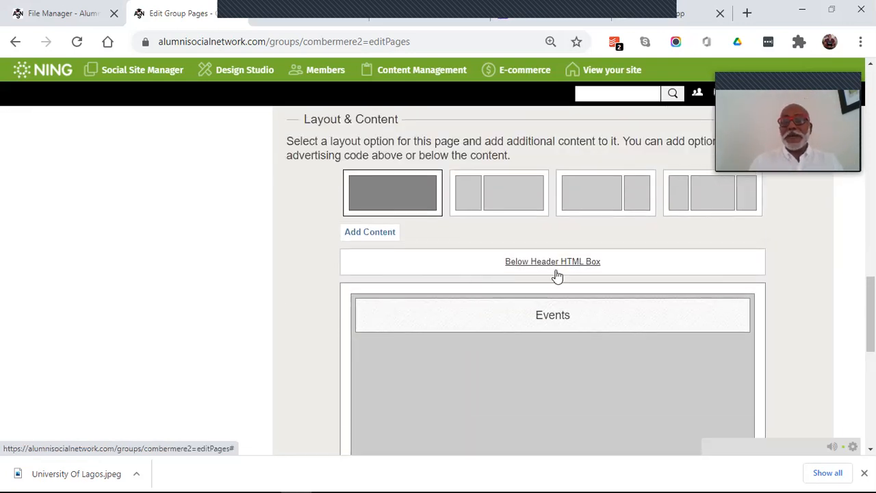
{"action": "left_click", "coordinate": [588, 267]}
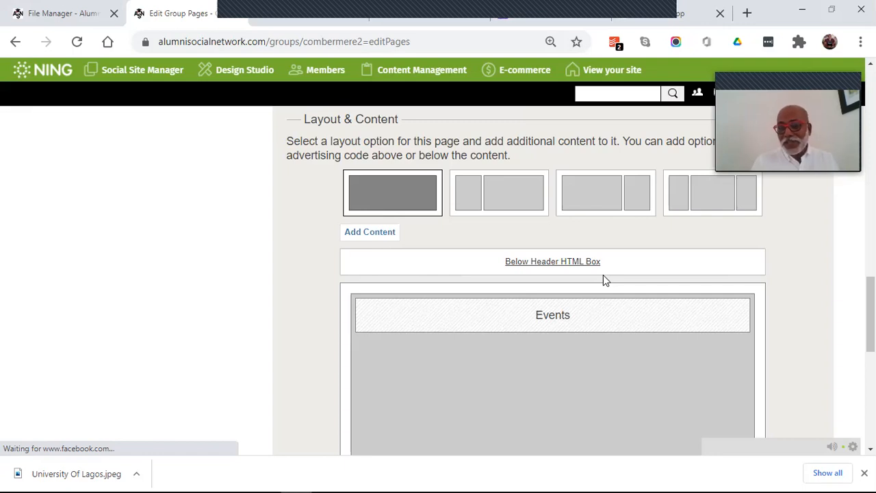
{"action": "scroll", "coordinate": [603, 275], "scroll_direction": "up", "scroll_amount": 3}
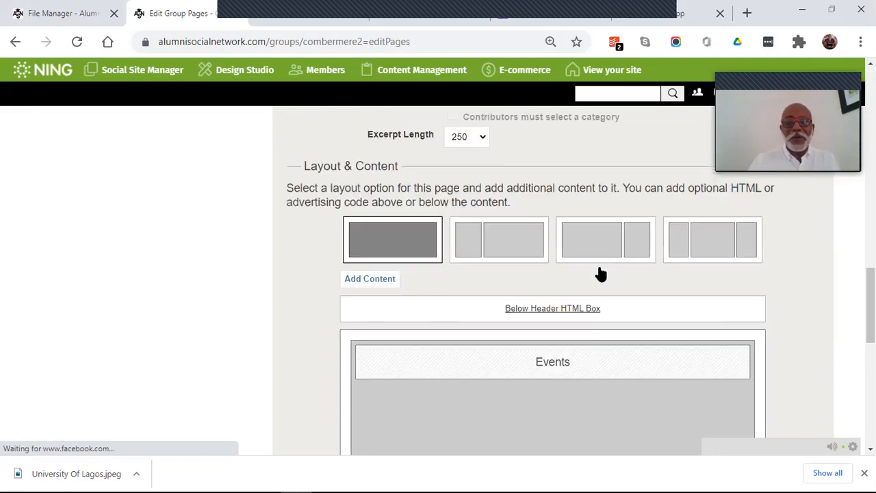
{"action": "scroll", "coordinate": [480, 293], "scroll_direction": "down", "scroll_amount": 2}
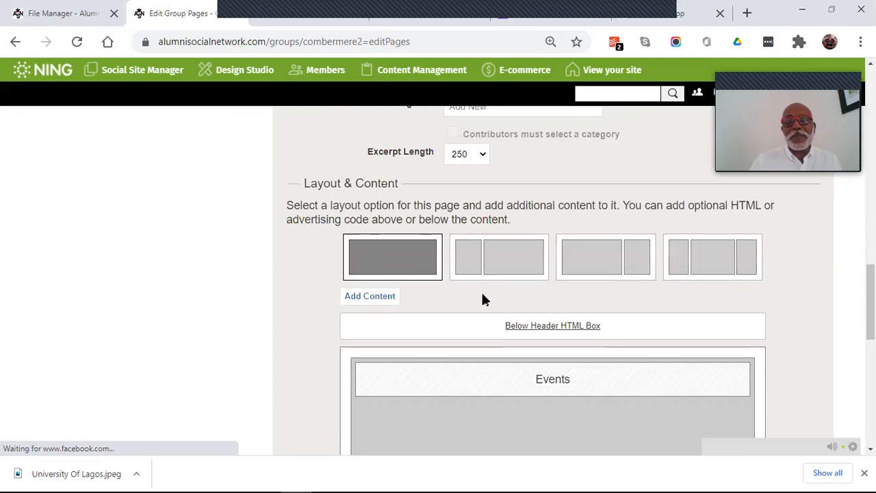
{"action": "left_click", "coordinate": [378, 300]}
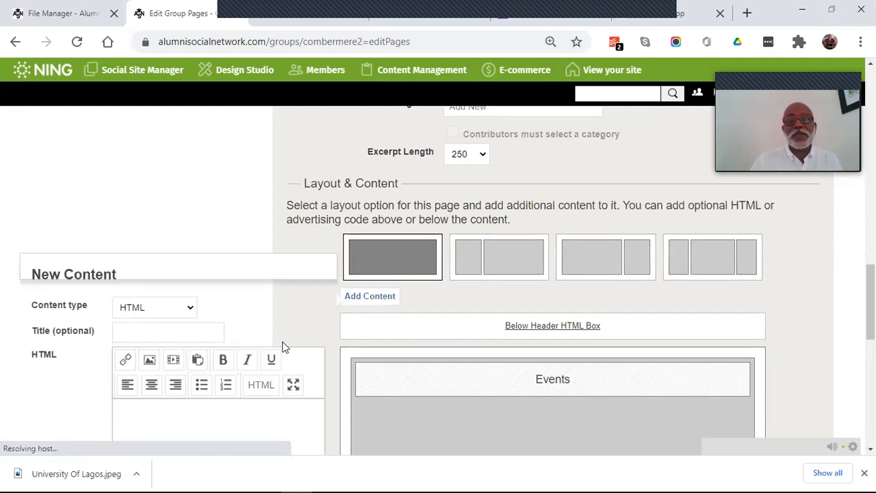
{"action": "left_click", "coordinate": [146, 331]}
{"action": "type", "text": "Our Sponsors"}
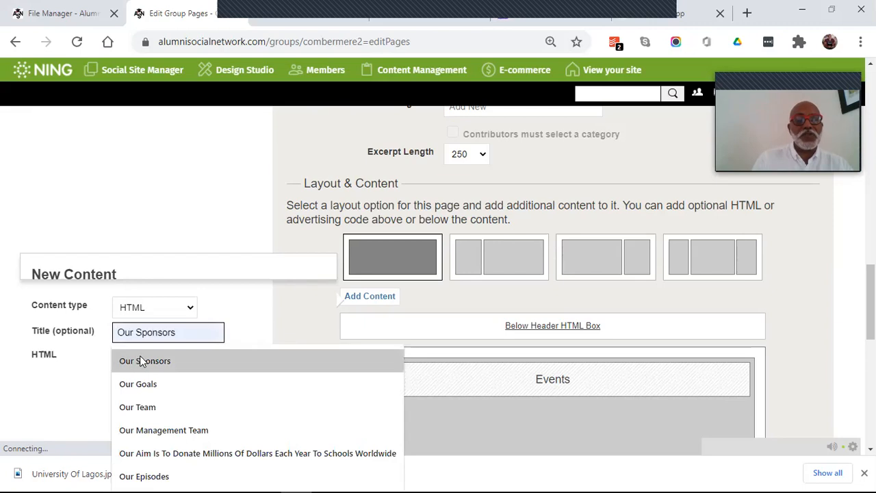
{"action": "left_click", "coordinate": [142, 361]}
{"action": "scroll", "coordinate": [229, 387], "scroll_direction": "down", "scroll_amount": 3}
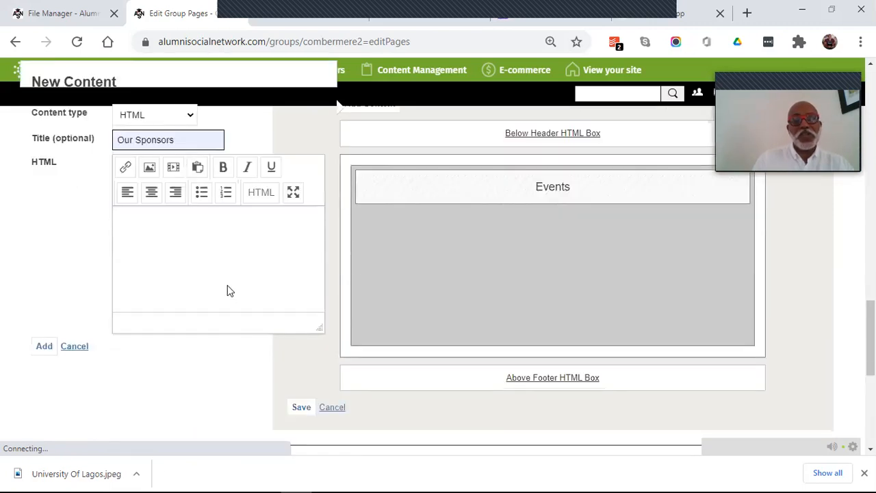
{"action": "left_click", "coordinate": [46, 347]}
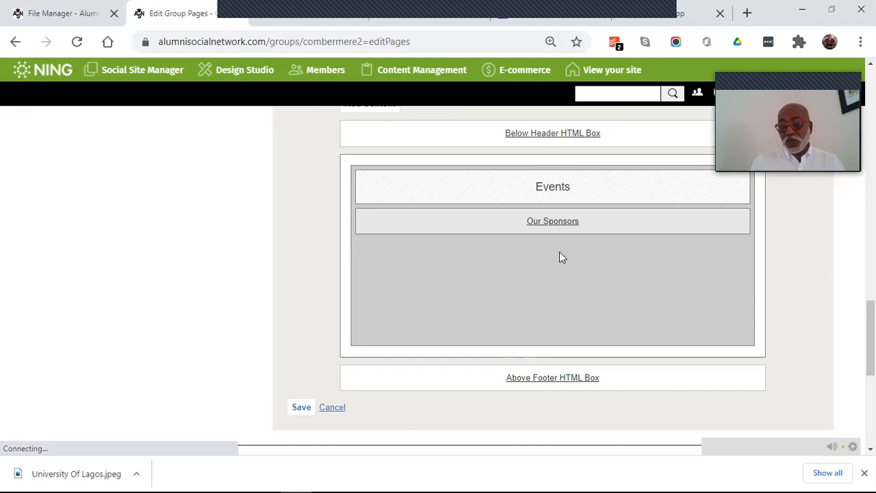
Save the new Events page and return to the list of group pages
{"action": "scroll", "coordinate": [583, 233], "scroll_direction": "up", "scroll_amount": 1}
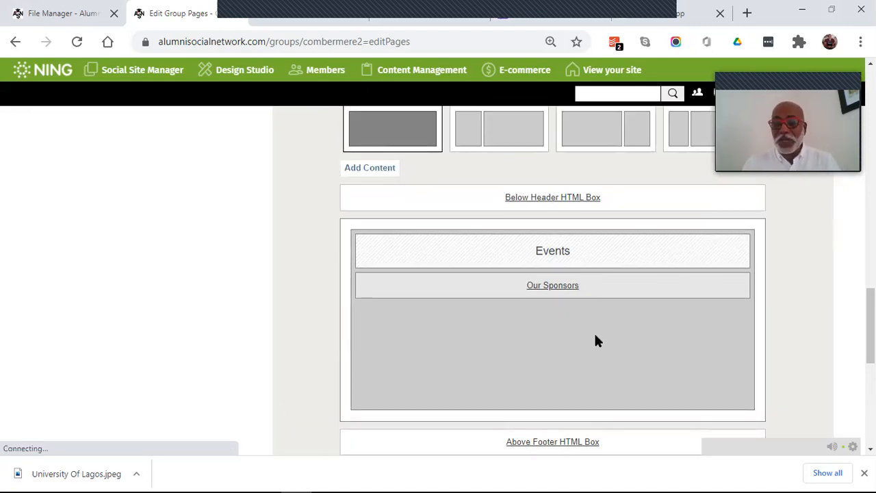
{"action": "scroll", "coordinate": [594, 331], "scroll_direction": "up", "scroll_amount": 2}
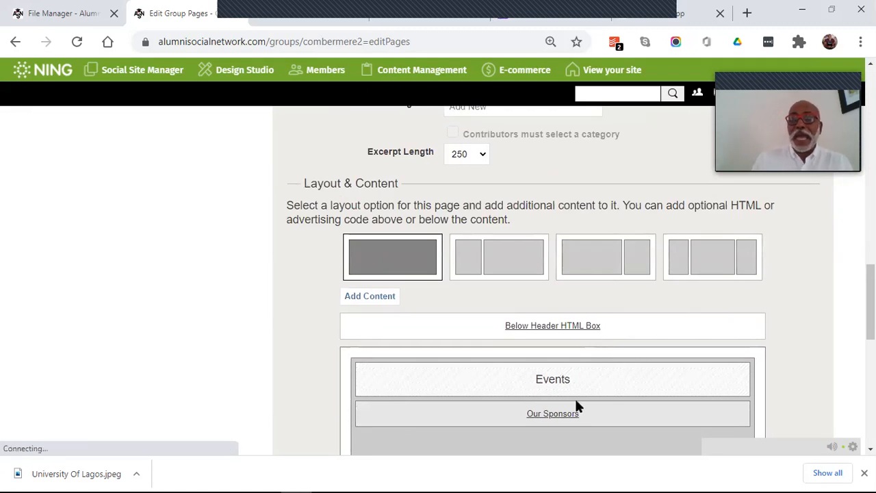
{"action": "scroll", "coordinate": [565, 382], "scroll_direction": "down", "scroll_amount": 3}
{"action": "left_click", "coordinate": [300, 409]}
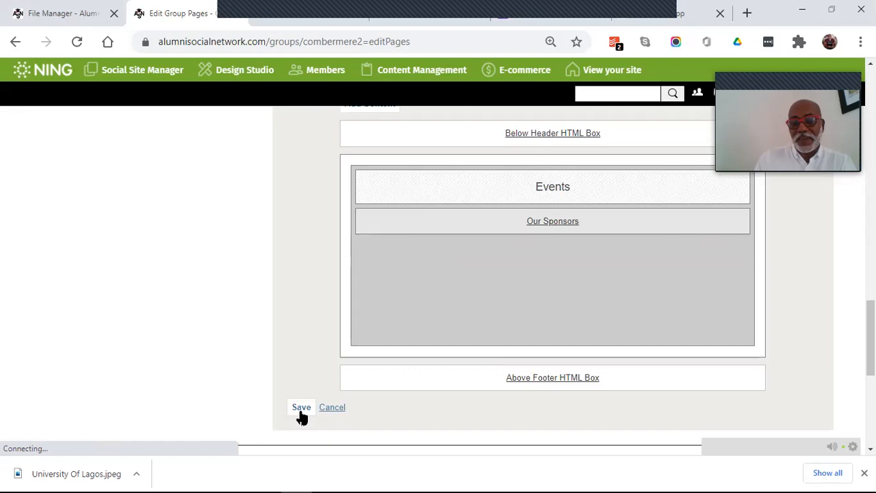
{"action": "scroll", "coordinate": [336, 382], "scroll_direction": "up", "scroll_amount": 10}
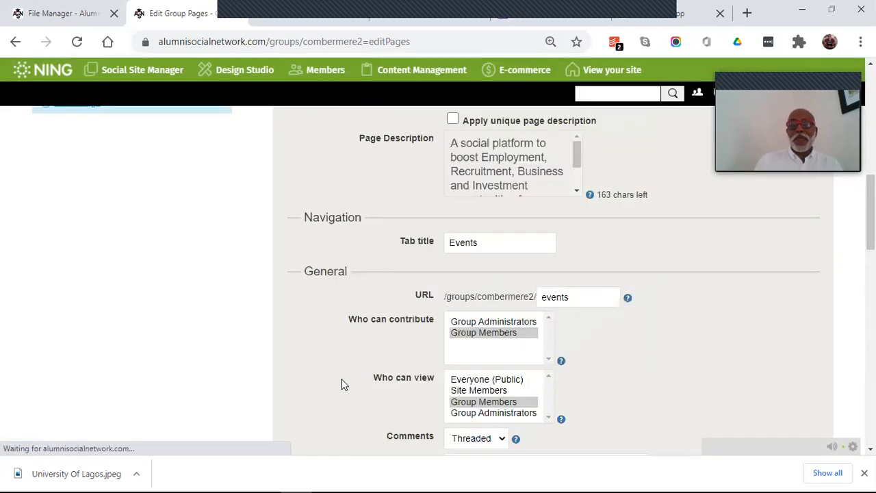
{"action": "scroll", "coordinate": [577, 276], "scroll_direction": "down", "scroll_amount": 3}
{"action": "scroll", "coordinate": [593, 266], "scroll_direction": "up", "scroll_amount": 6}
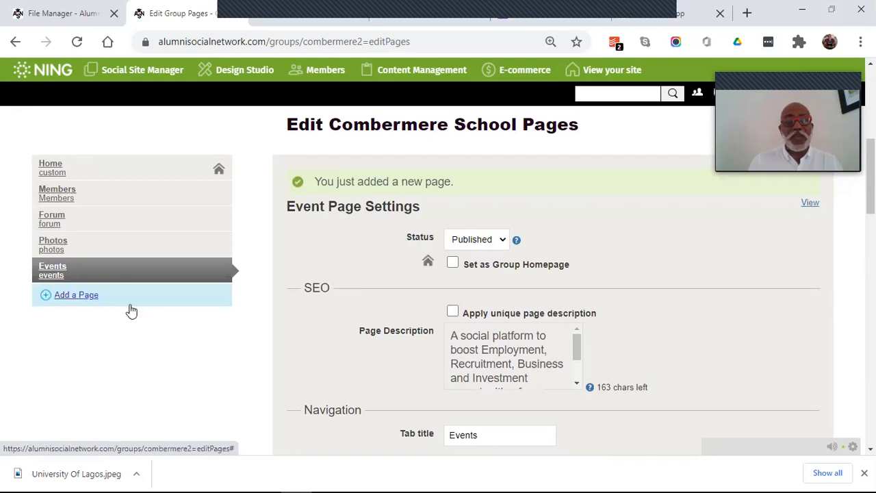
Start a new group page of type Videos with the tab title Videos
{"action": "left_click", "coordinate": [80, 295]}
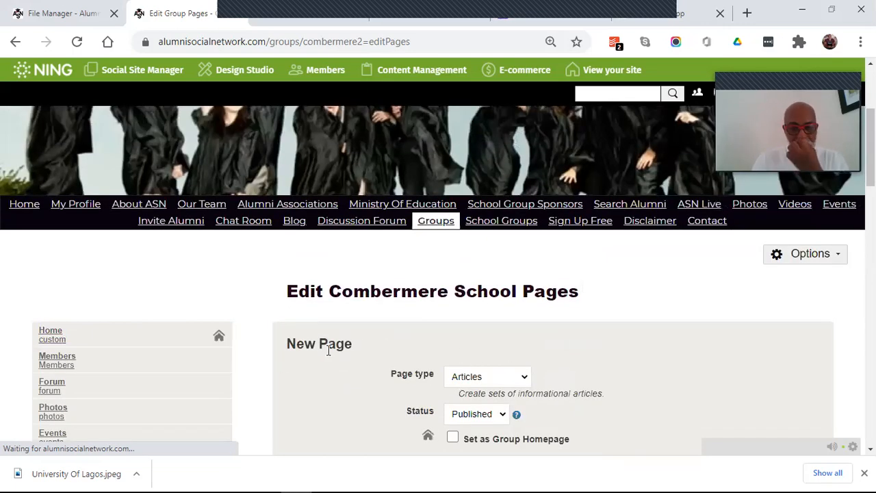
{"action": "scroll", "coordinate": [401, 347], "scroll_direction": "down", "scroll_amount": 1}
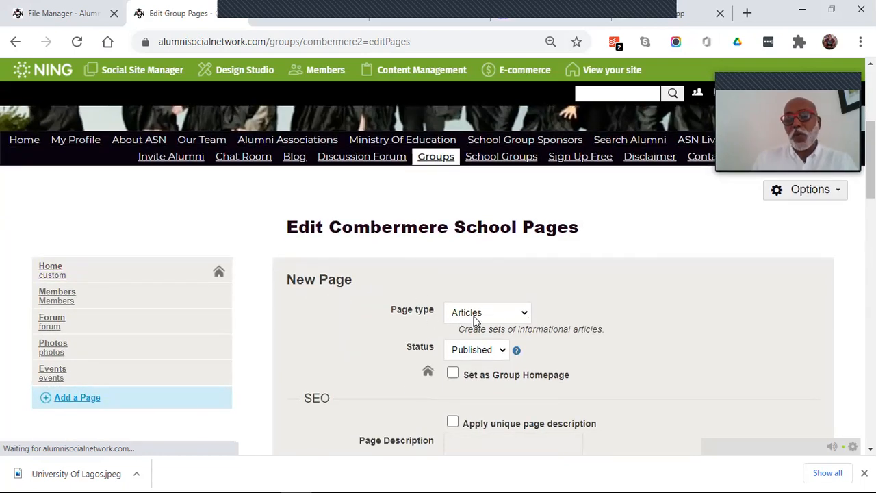
{"action": "left_click", "coordinate": [519, 314]}
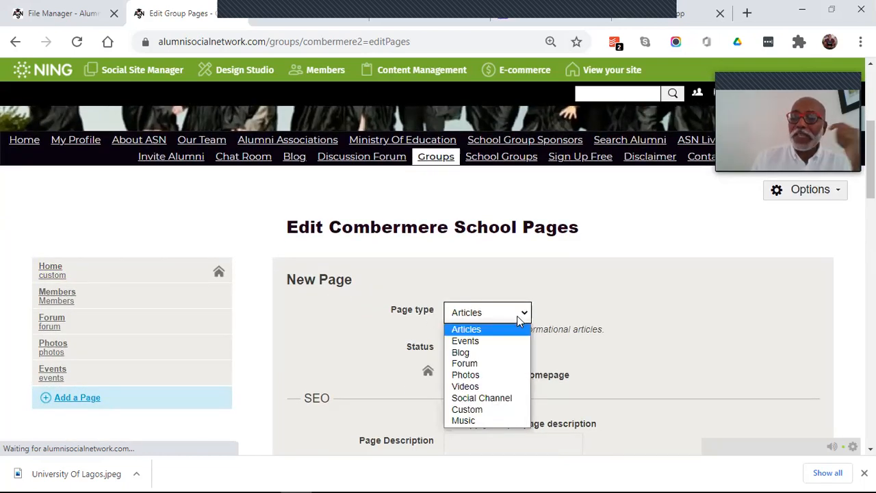
{"action": "left_click", "coordinate": [471, 388]}
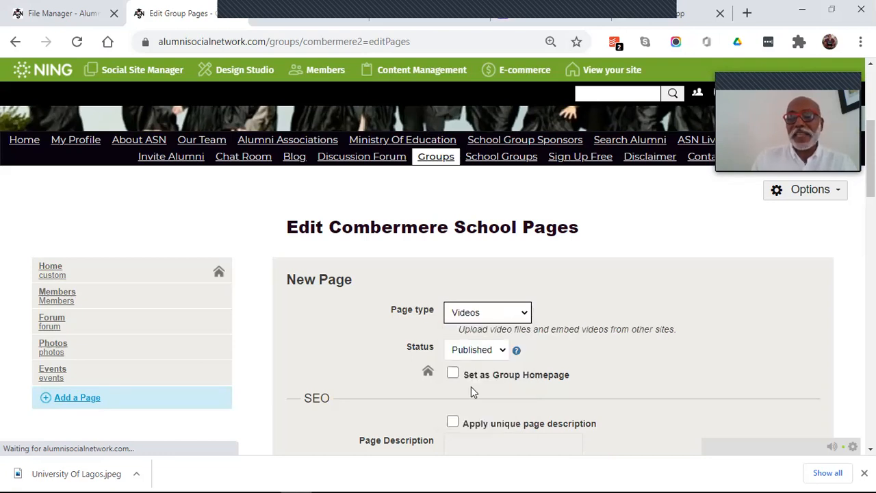
{"action": "scroll", "coordinate": [530, 339], "scroll_direction": "down", "scroll_amount": 5}
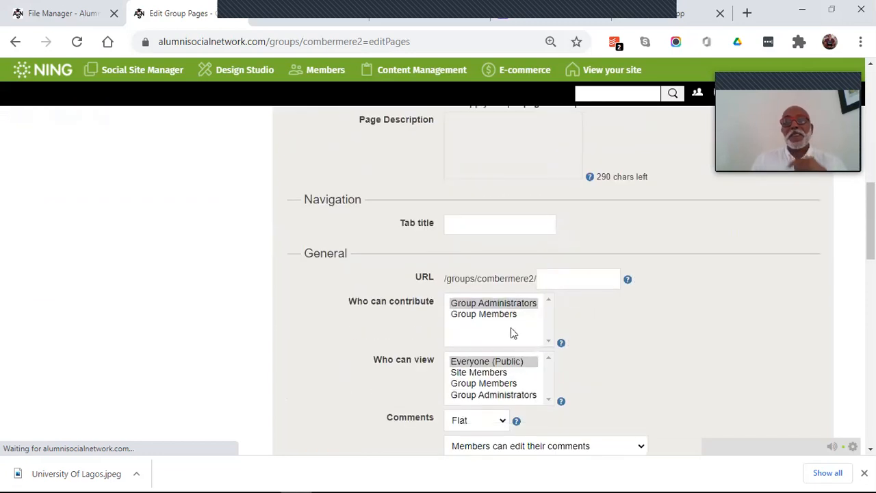
{"action": "left_click", "coordinate": [458, 224]}
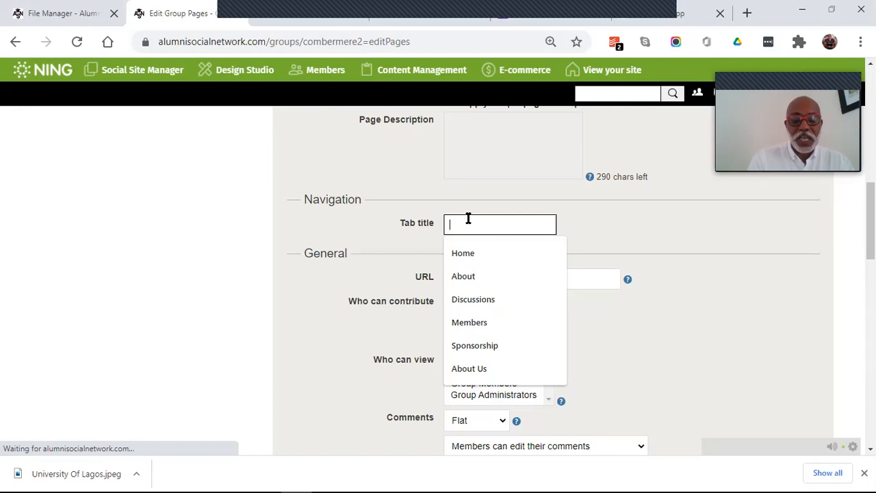
{"action": "type", "text": "Videos"}
{"action": "left_click", "coordinate": [481, 253]}
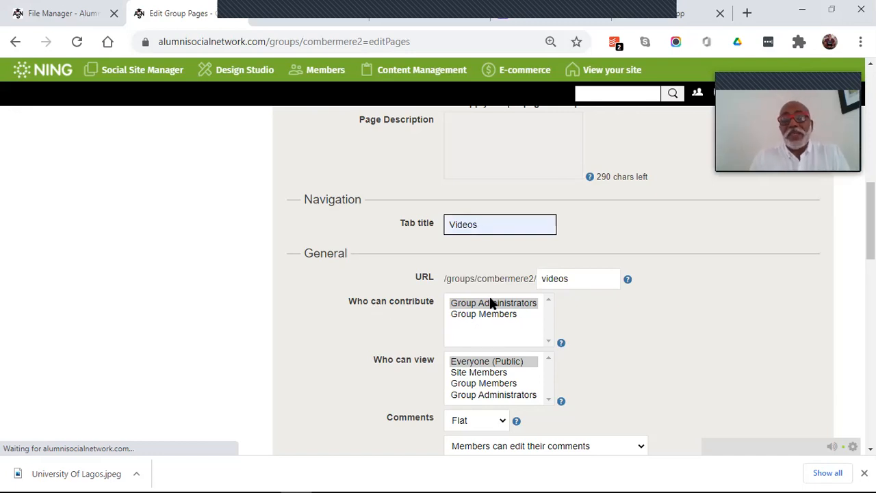
Set both contributing to and viewing the Videos page to Group Members, and set its comments to Threaded
{"action": "left_click", "coordinate": [488, 315]}
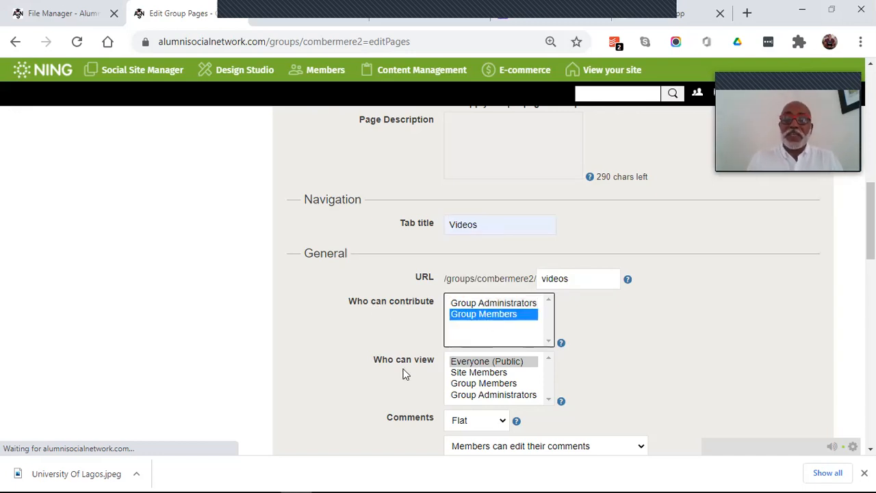
{"action": "left_click", "coordinate": [474, 384]}
{"action": "scroll", "coordinate": [623, 334], "scroll_direction": "down", "scroll_amount": 2}
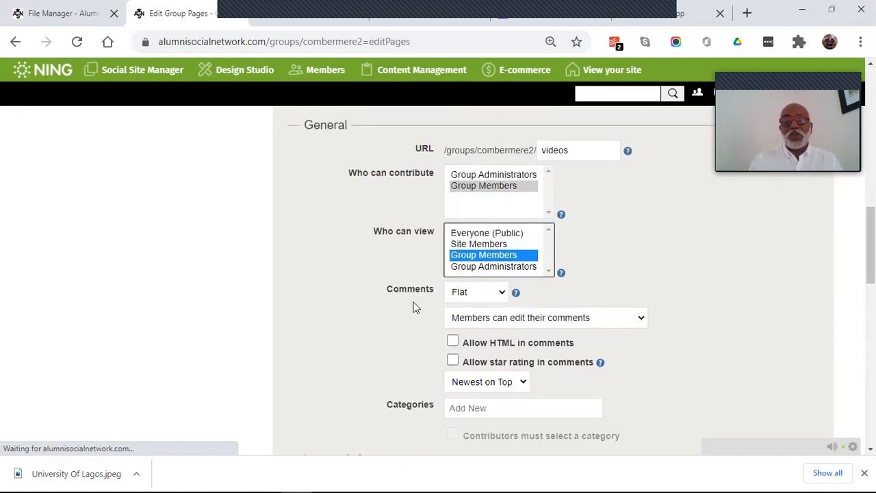
{"action": "left_click", "coordinate": [502, 294]}
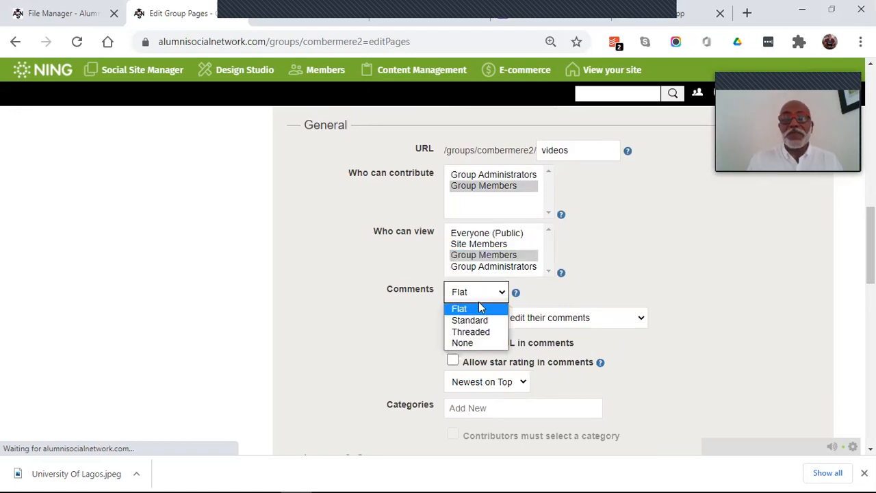
{"action": "left_click", "coordinate": [469, 333]}
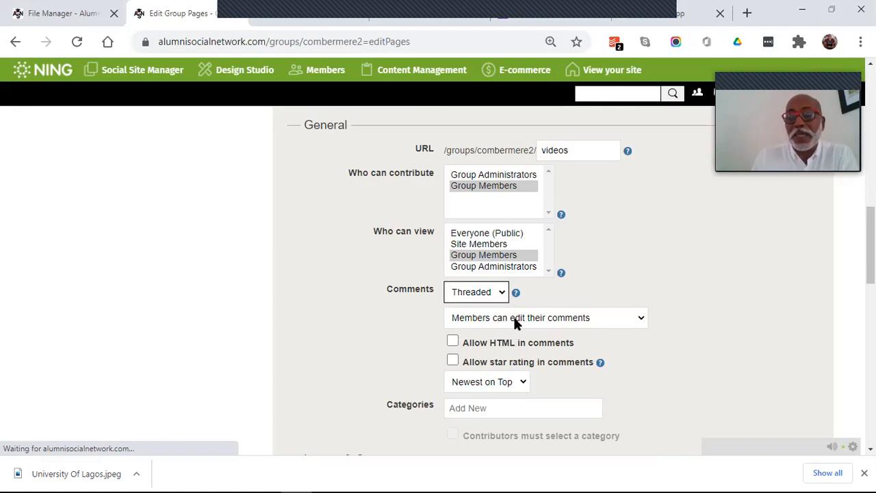
Allow HTML, file uploads for HTML comments and star rating in the Videos page's comments
{"action": "left_click", "coordinate": [453, 340]}
{"action": "left_click", "coordinate": [453, 360]}
{"action": "left_click", "coordinate": [453, 379]}
Try the layout with a wide column and a narrow right column for the Videos page, and restore the single-column layout
{"action": "scroll", "coordinate": [438, 370], "scroll_direction": "down", "scroll_amount": 4}
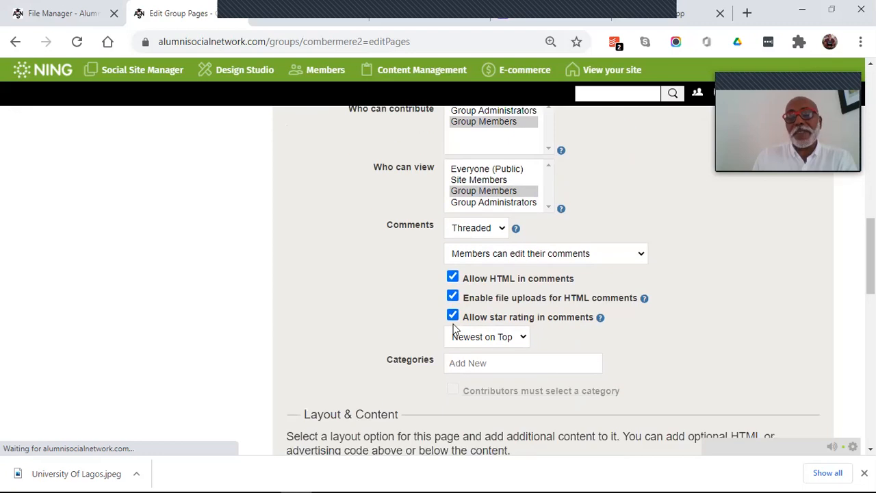
{"action": "scroll", "coordinate": [447, 254], "scroll_direction": "down", "scroll_amount": 2}
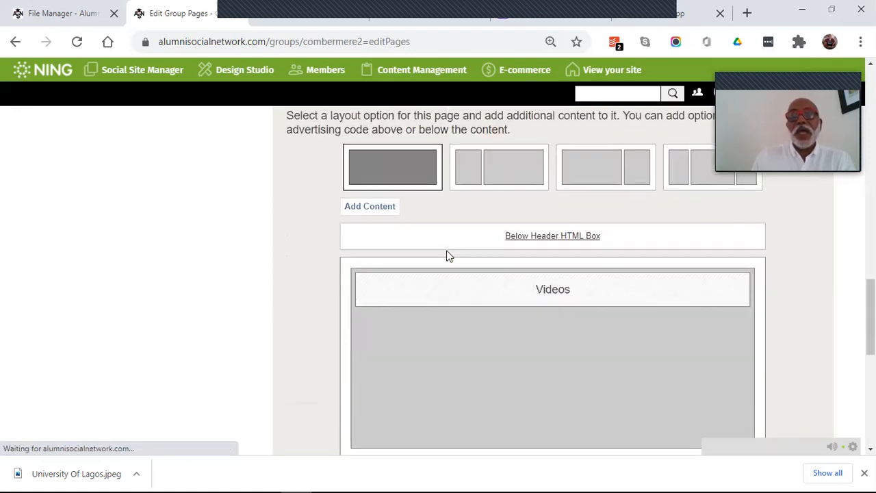
{"action": "scroll", "coordinate": [464, 211], "scroll_direction": "up", "scroll_amount": 3}
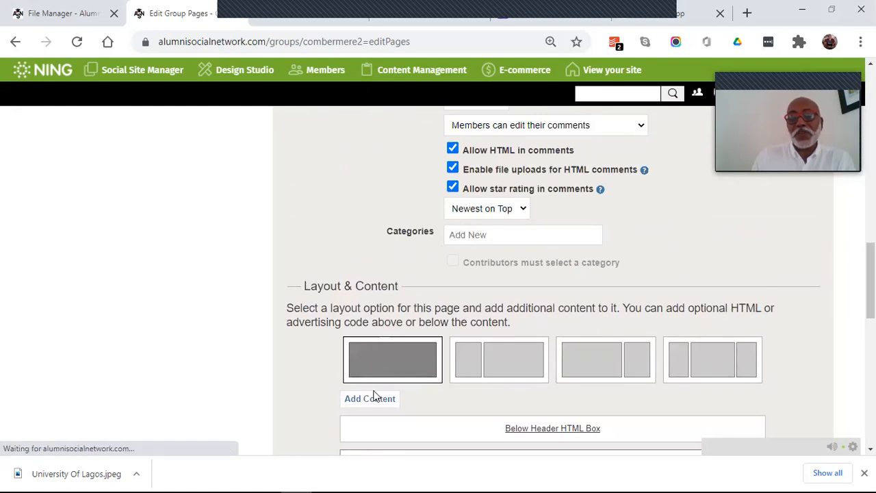
{"action": "scroll", "coordinate": [452, 328], "scroll_direction": "down", "scroll_amount": 2}
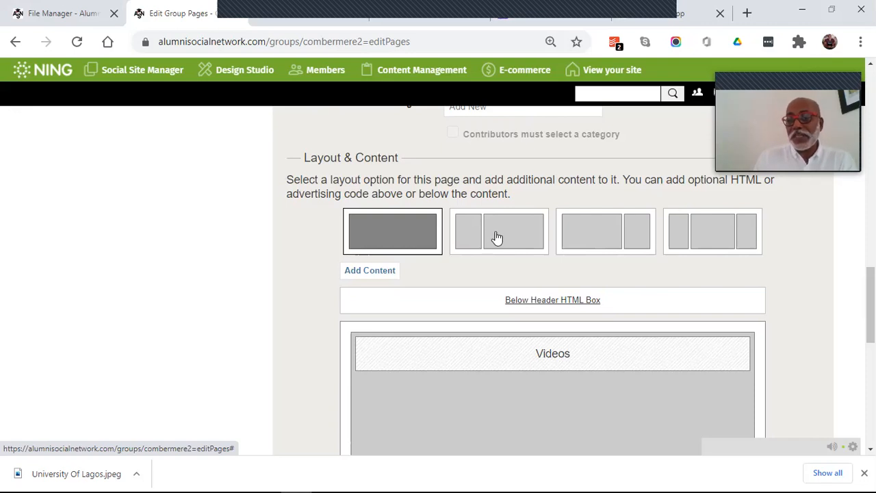
{"action": "left_click", "coordinate": [603, 240]}
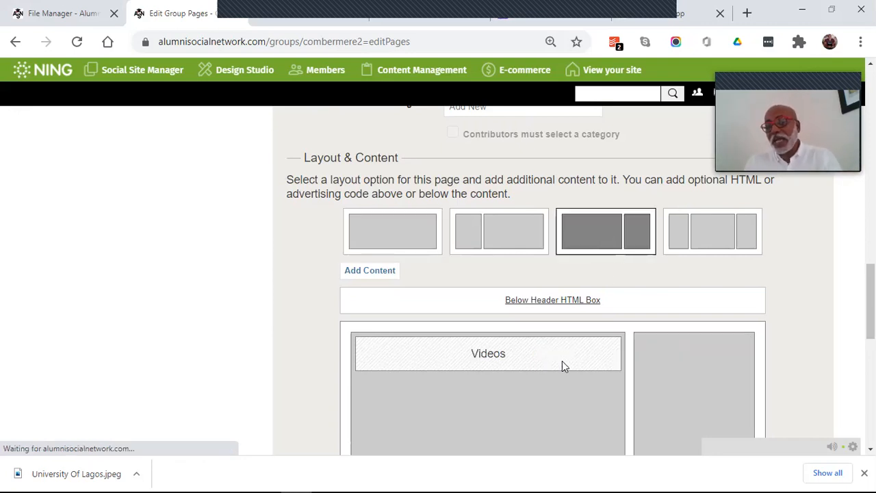
{"action": "left_click", "coordinate": [411, 235]}
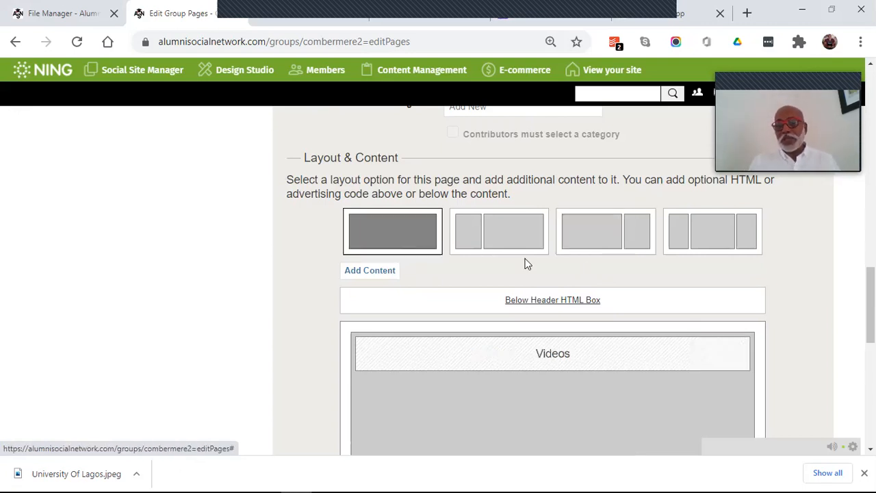
Add an empty HTML content block titled Our Sponsors to the Videos page layout and save the new page
{"action": "scroll", "coordinate": [588, 264], "scroll_direction": "down", "scroll_amount": 2}
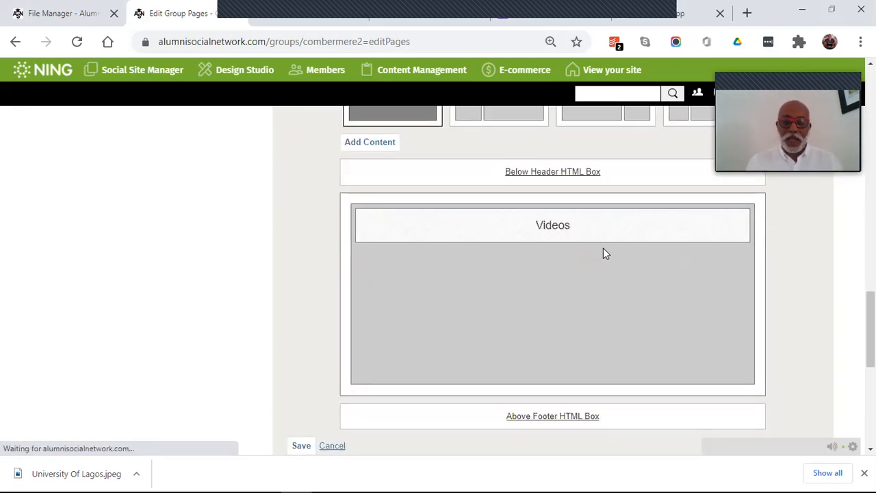
{"action": "left_click", "coordinate": [370, 143]}
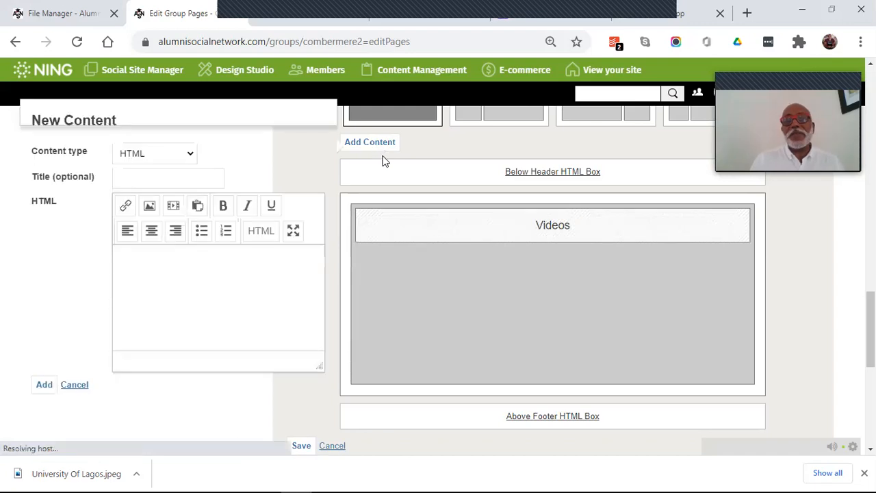
{"action": "left_click", "coordinate": [155, 179]}
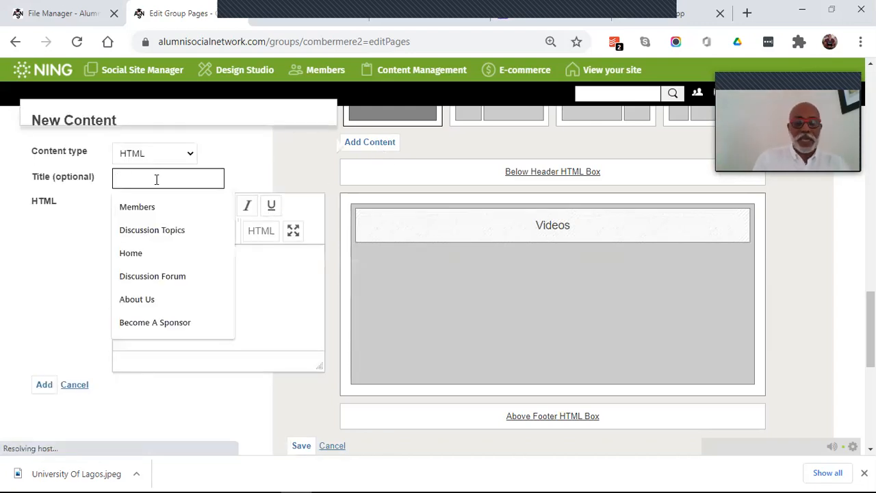
{"action": "type", "text": "Ou"}
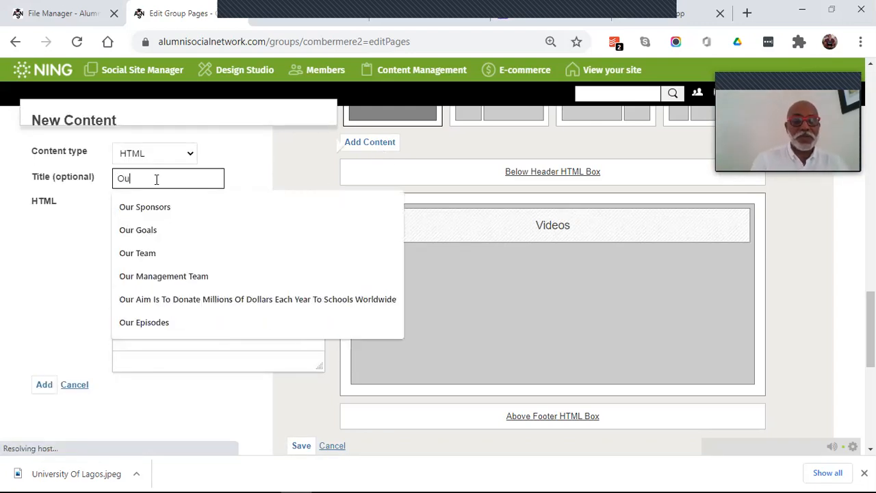
{"action": "type", "text": "r Sponsors"}
{"action": "left_click", "coordinate": [146, 207]}
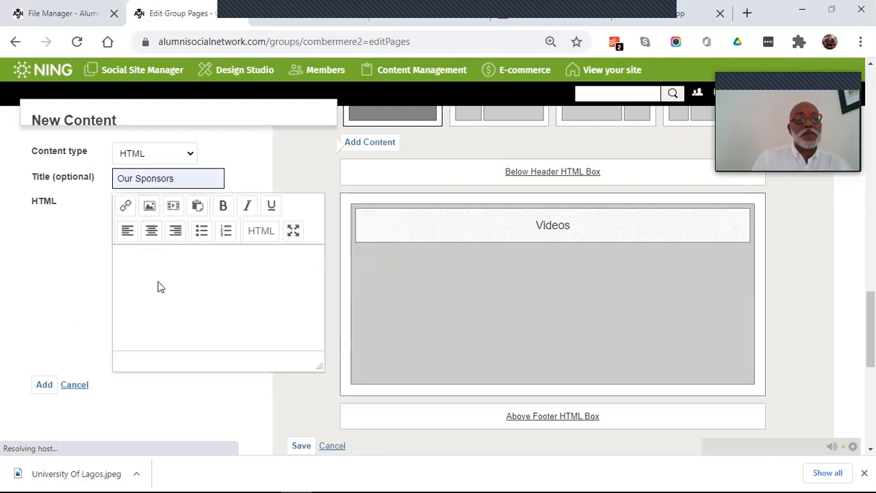
{"action": "left_click", "coordinate": [44, 384]}
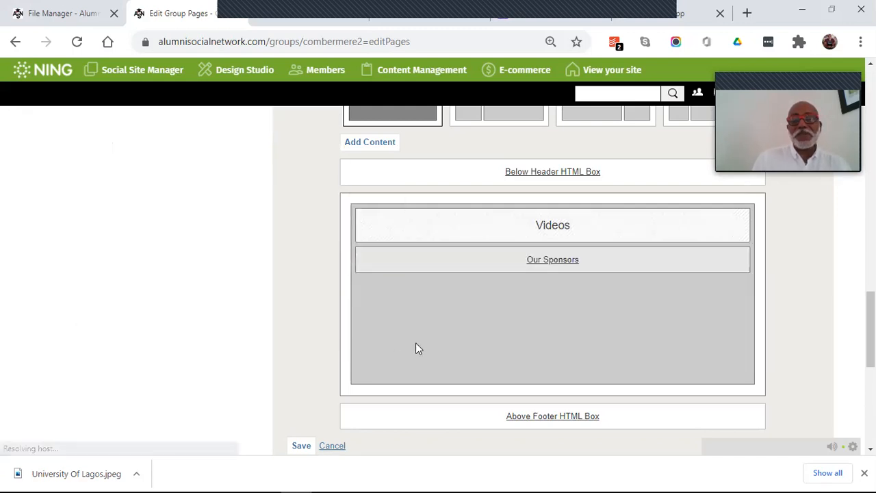
{"action": "left_click", "coordinate": [302, 445]}
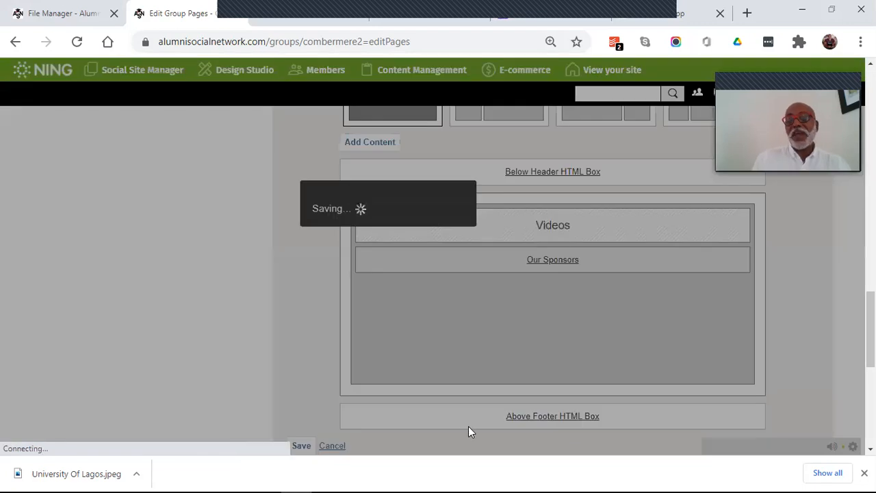